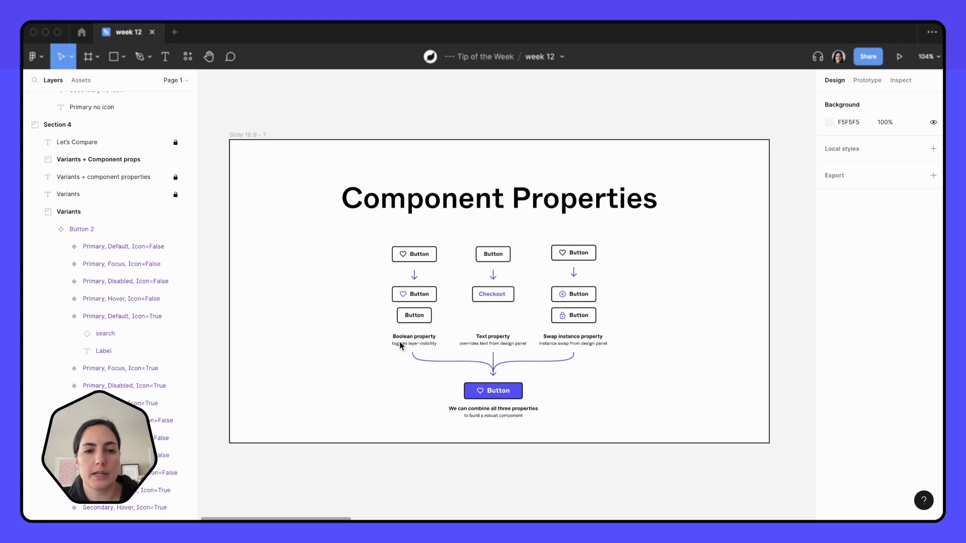
Step: Move from the Component Properties slide to the Section 4 Let's Compare frame (Button 2 vs Button 3)
scroll(400, 345, "up", 5)
scroll(444, 160, "up", 1)
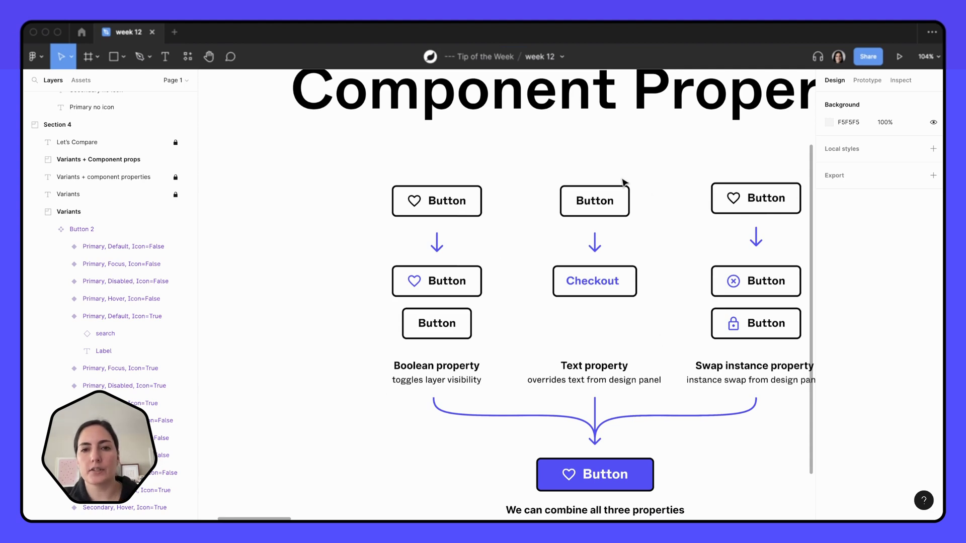
scroll(605, 286, "right", 4)
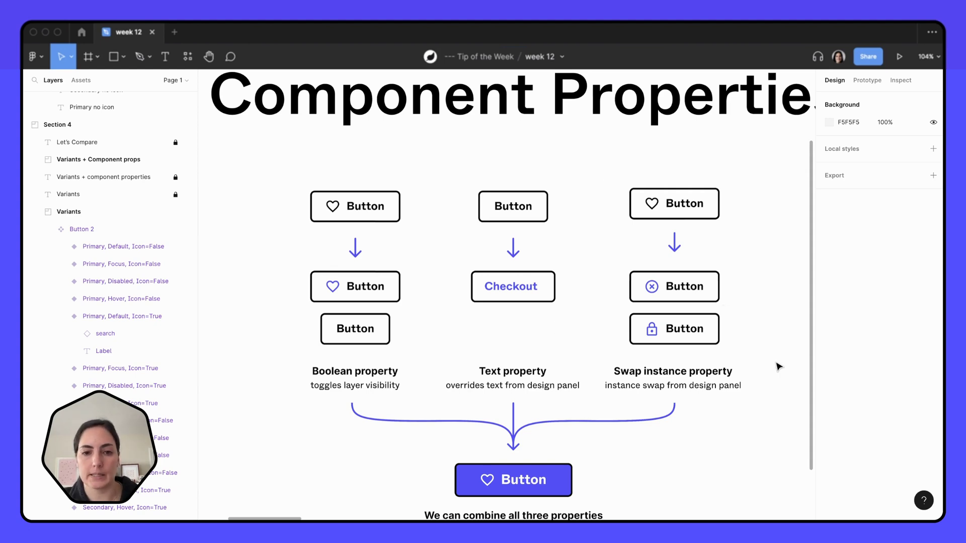
key("n")
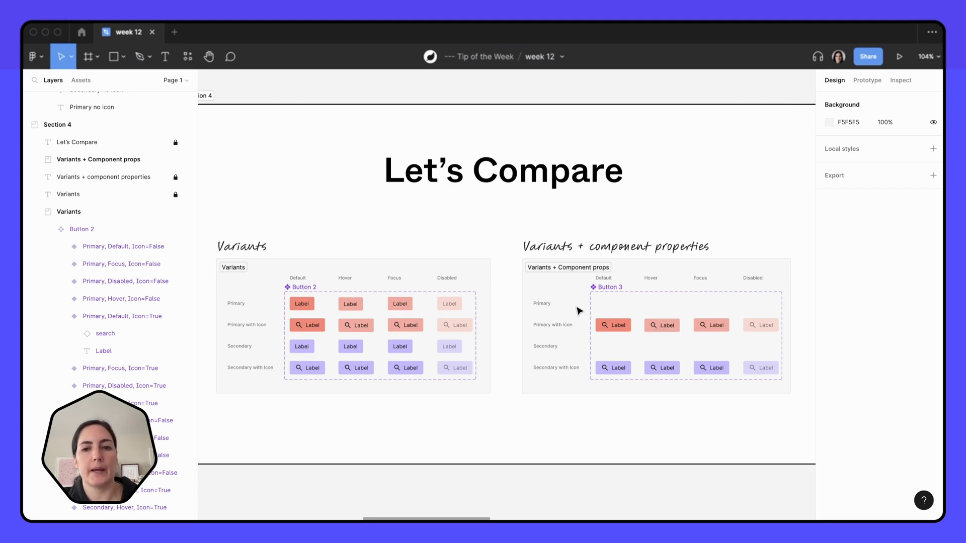
Step: Pan over the Button 2 and Button 3 grids, then scroll right to the Section 5 Button 4/Button 5 frame
scroll(274, 317, "up", 5)
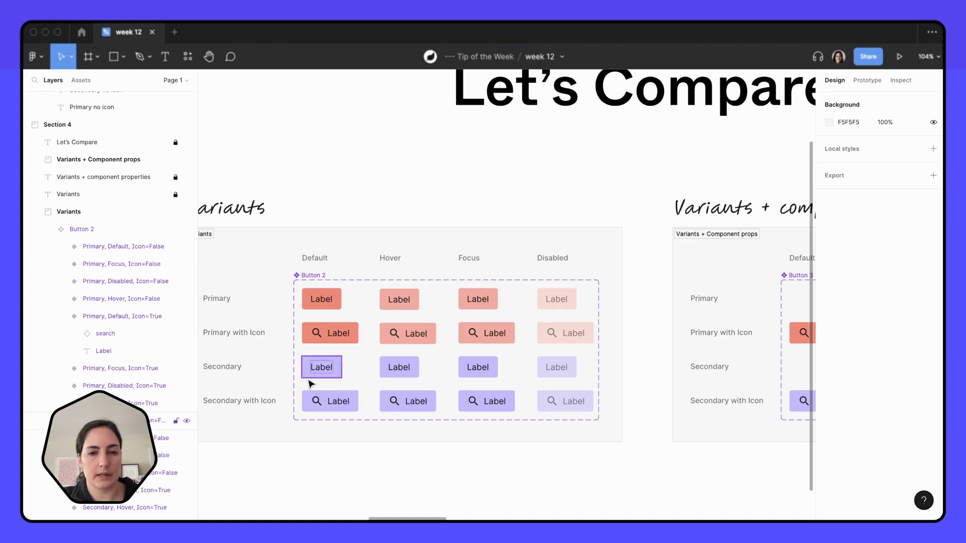
scroll(533, 384, "right", 8)
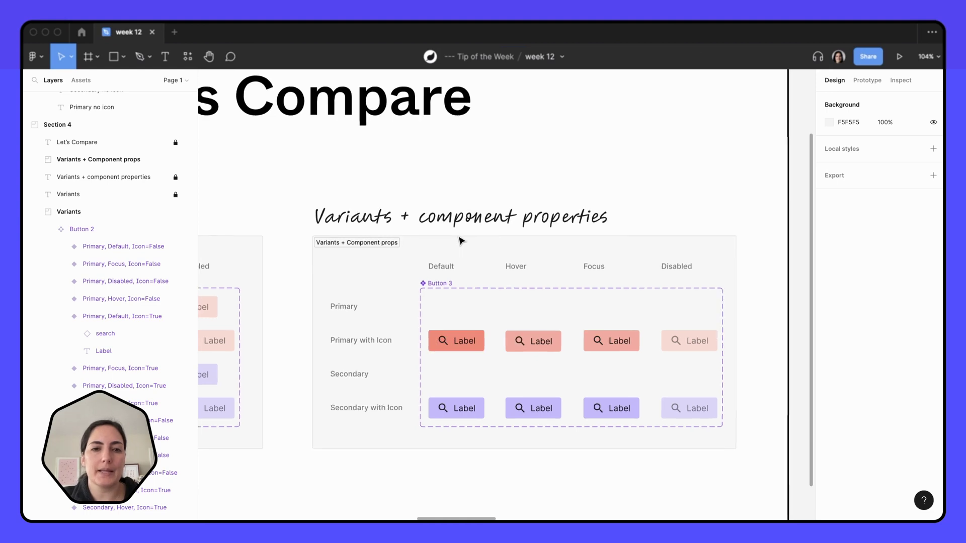
scroll(459, 239, "down", 5)
scroll(459, 239, "left", 2)
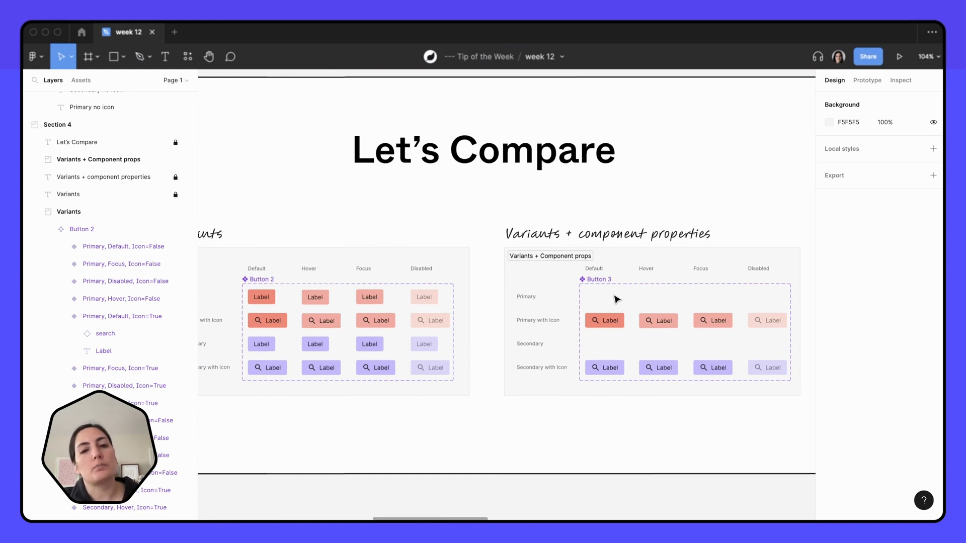
scroll(617, 300, "right", 10)
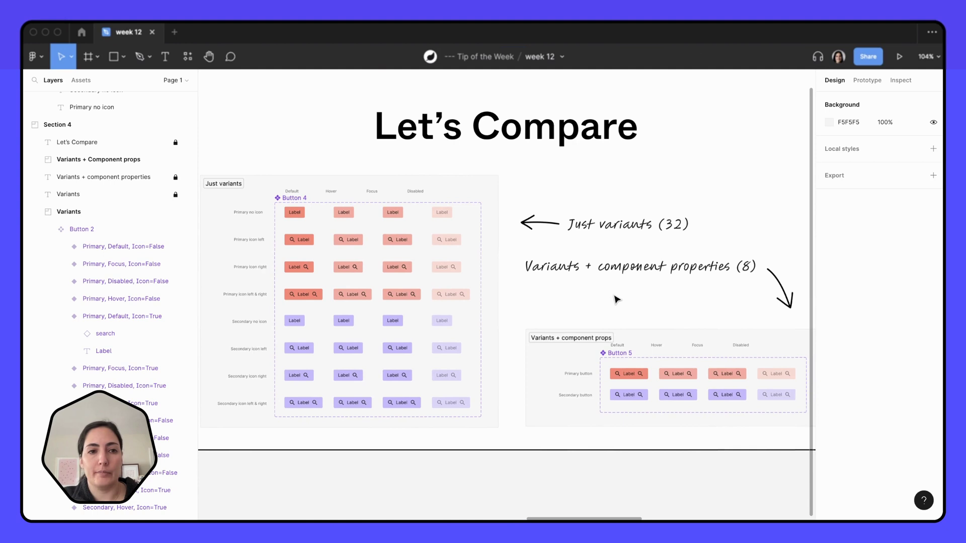
Step: Look over the Just variants (32) and Variants + component properties (8) grids, heading toward the TASK slide
scroll(227, 211, "up", 5)
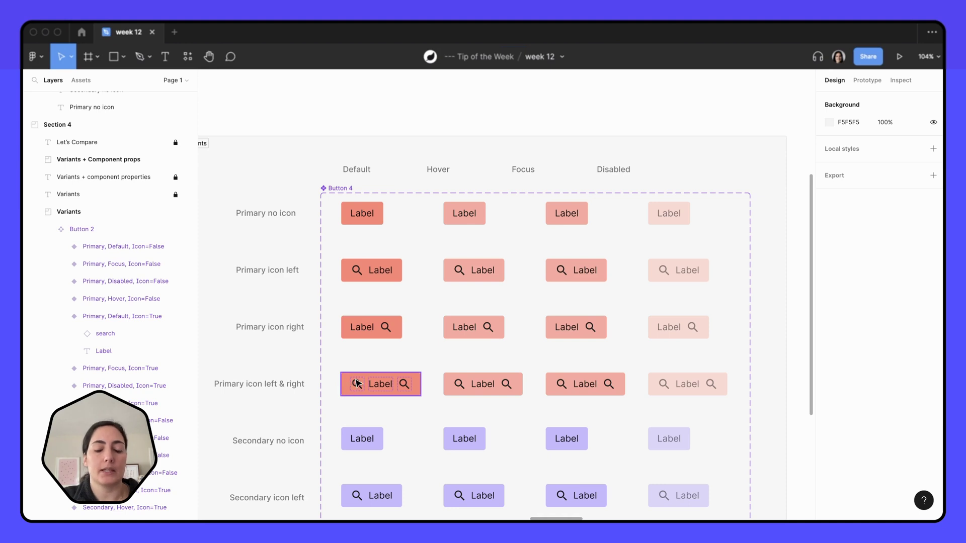
scroll(381, 418, "down", 5)
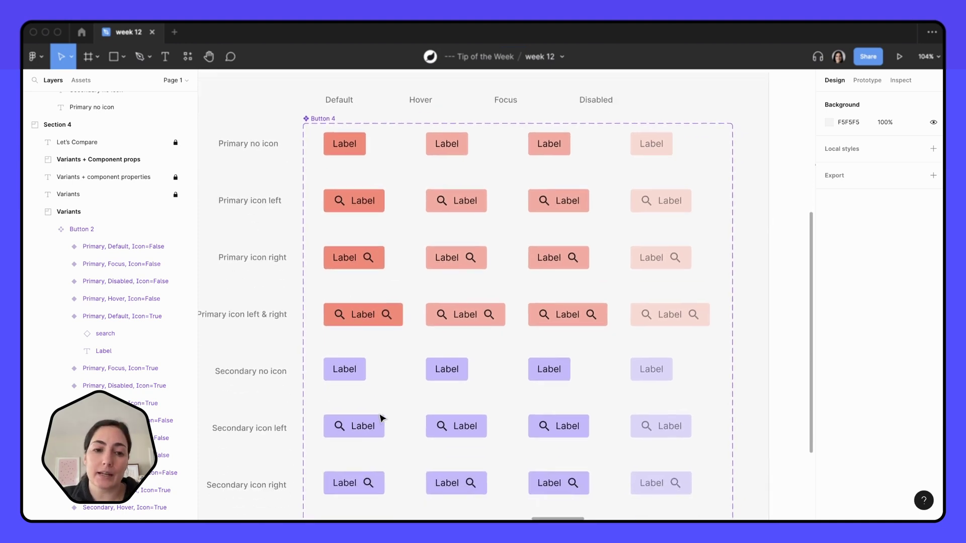
scroll(372, 390, "down", 3, "ctrl")
scroll(370, 388, "down", 2, "ctrl")
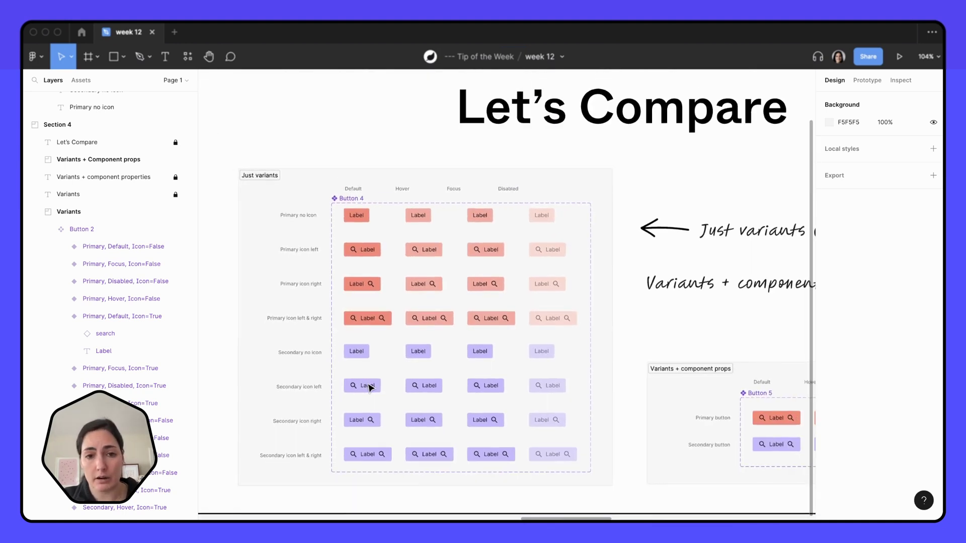
scroll(501, 430, "right", 2)
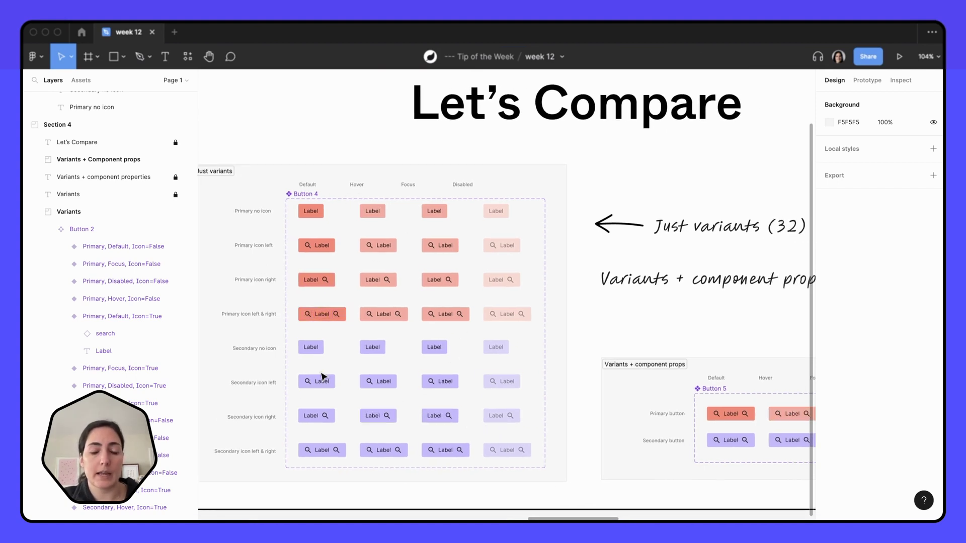
scroll(509, 207, "right", 5)
scroll(509, 207, "right", 2)
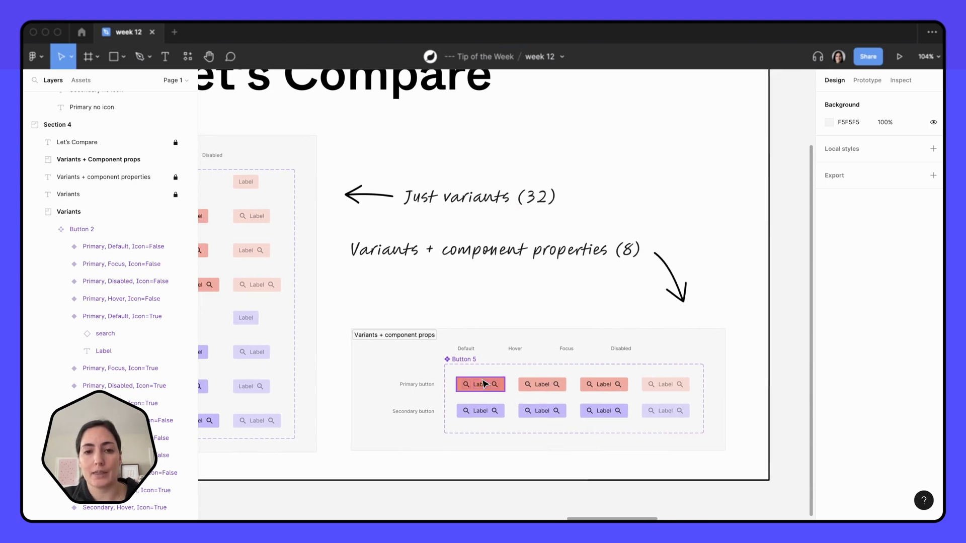
scroll(570, 322, "left", 3)
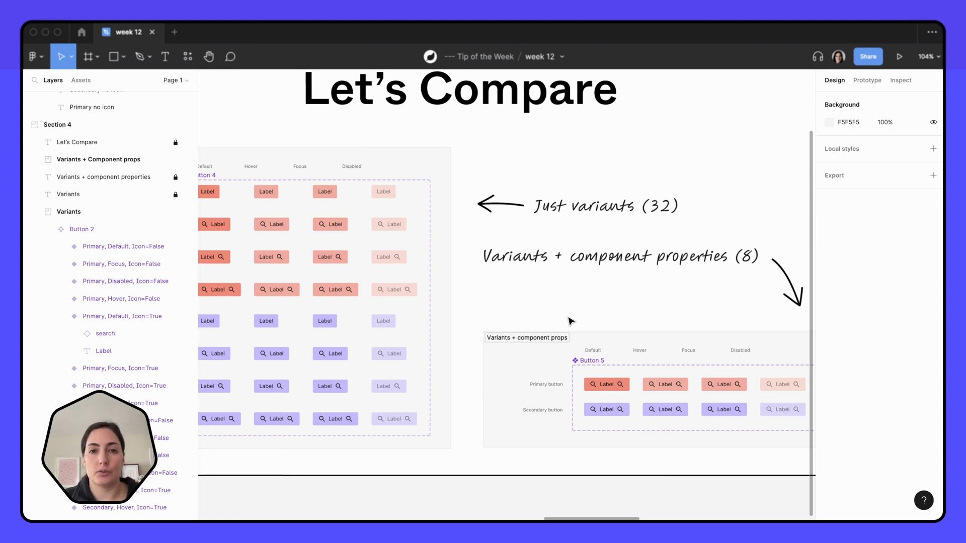
scroll(570, 321, "down", 2)
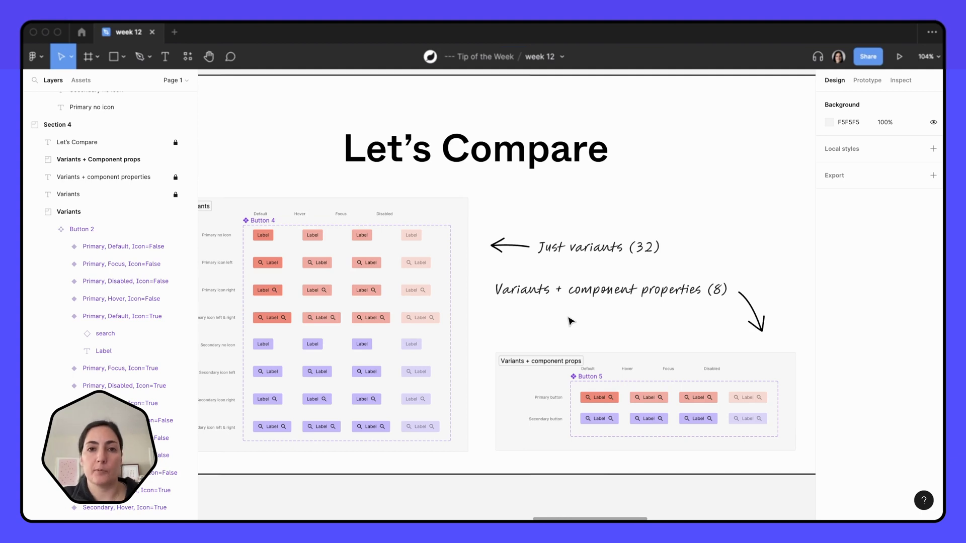
Step: On the TASK slide, select the search icon inside the left variants-only Label button
scroll(571, 321, "right", 10)
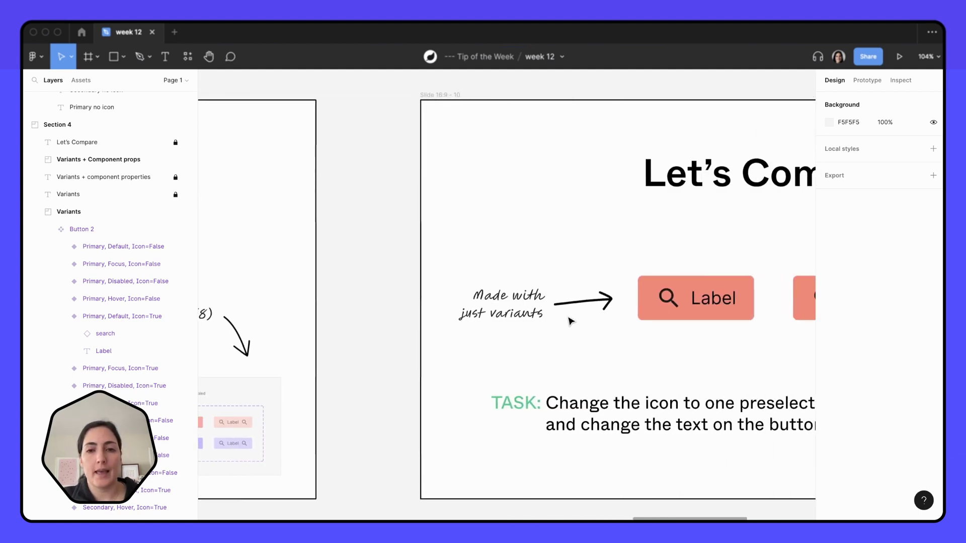
scroll(570, 321, "down", 2)
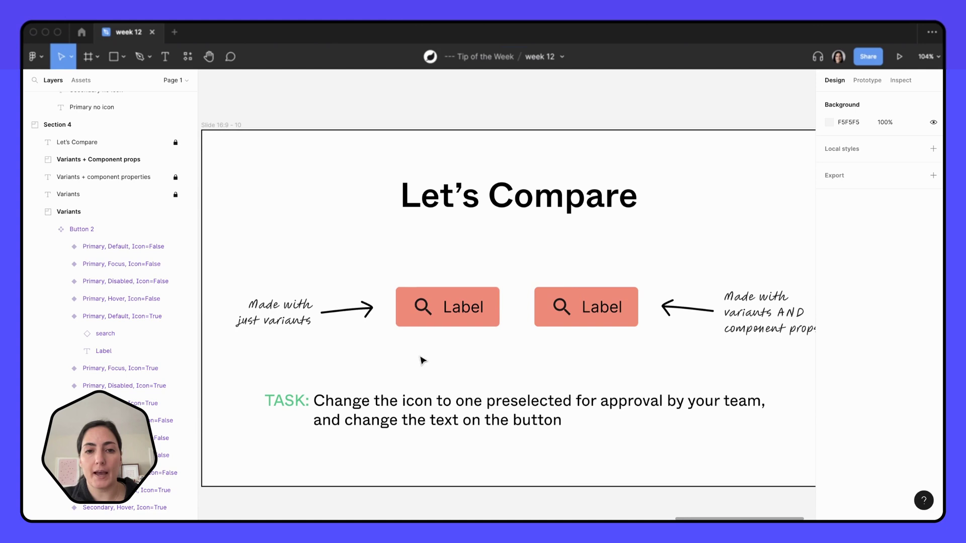
left_click(409, 306)
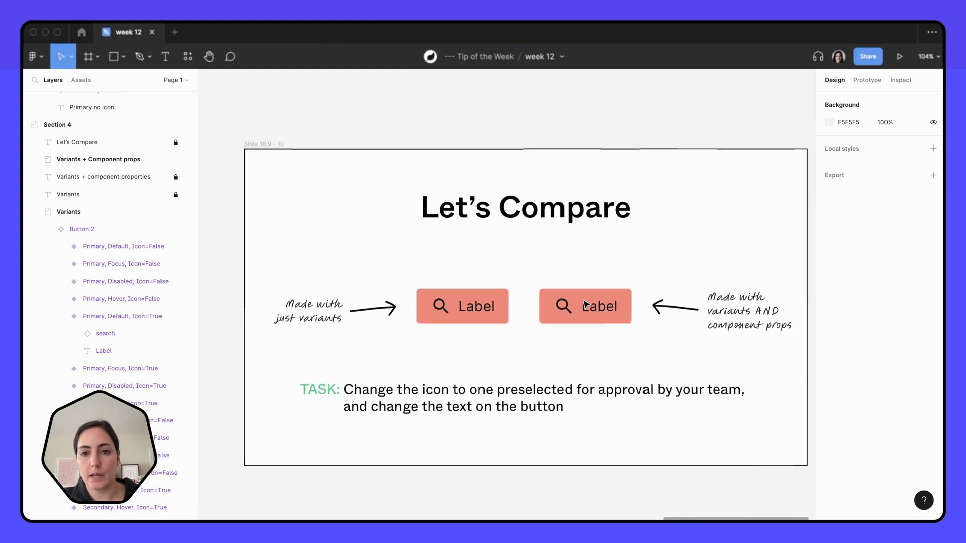
scroll(583, 307, "down", 2)
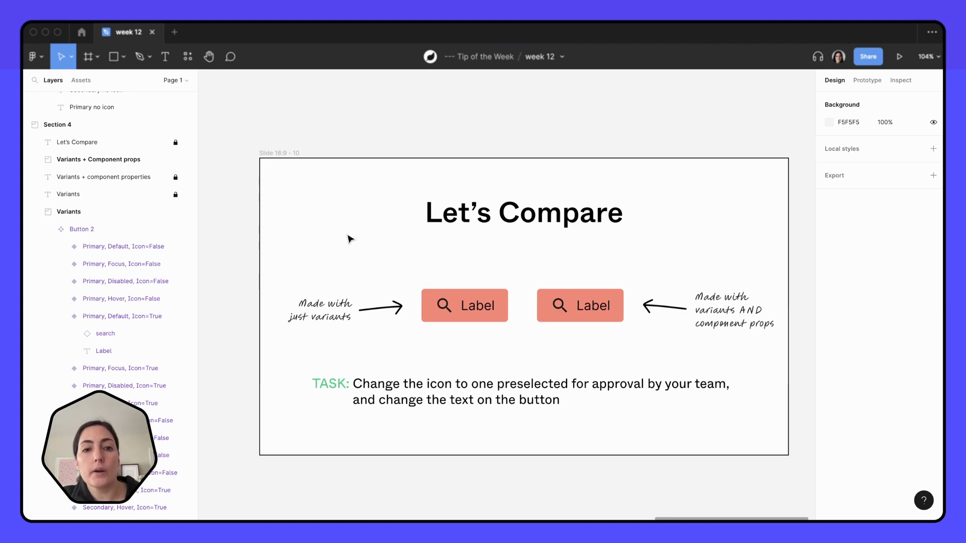
left_click(445, 303)
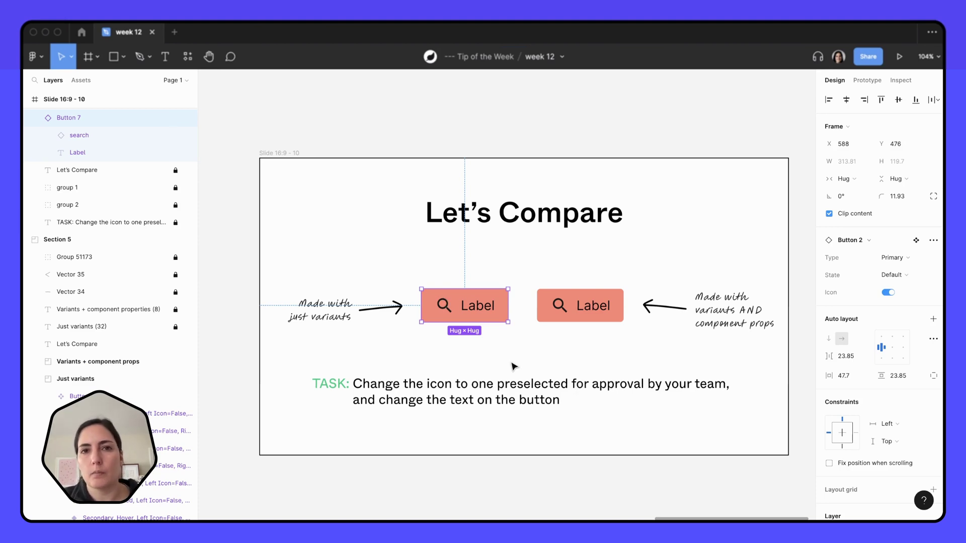
left_click(444, 305)
Step: Browse the Action icons in its swap list, then start editing the left button's Label text
left_click(856, 223)
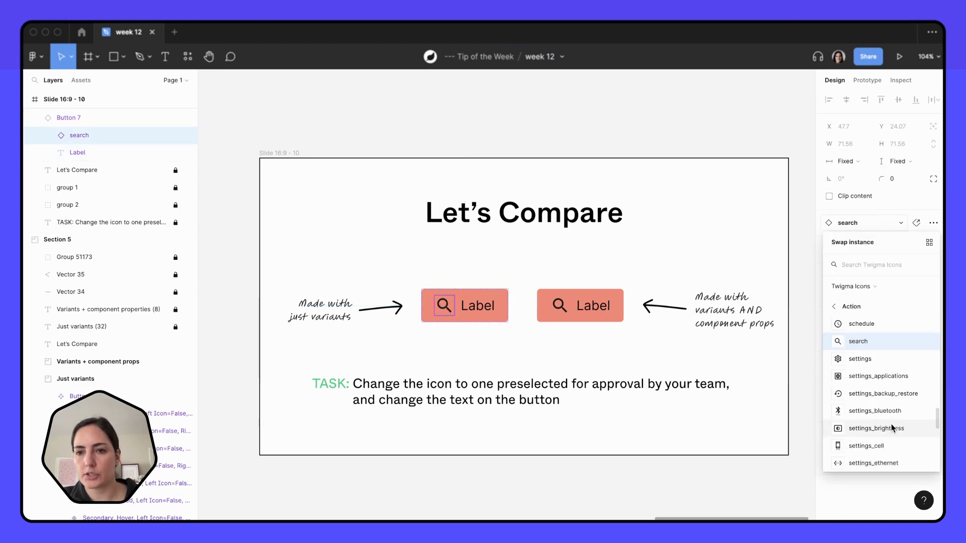
left_click(835, 306)
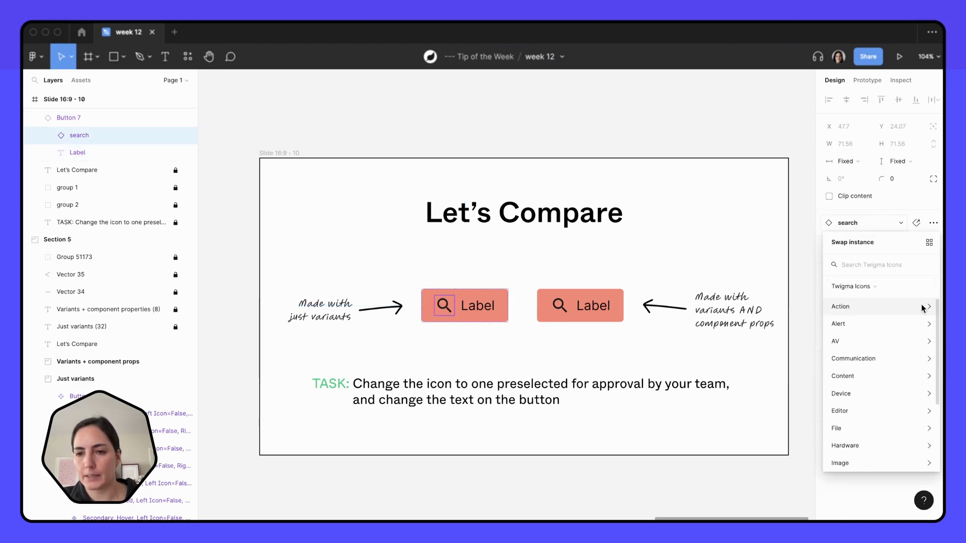
left_click(890, 311)
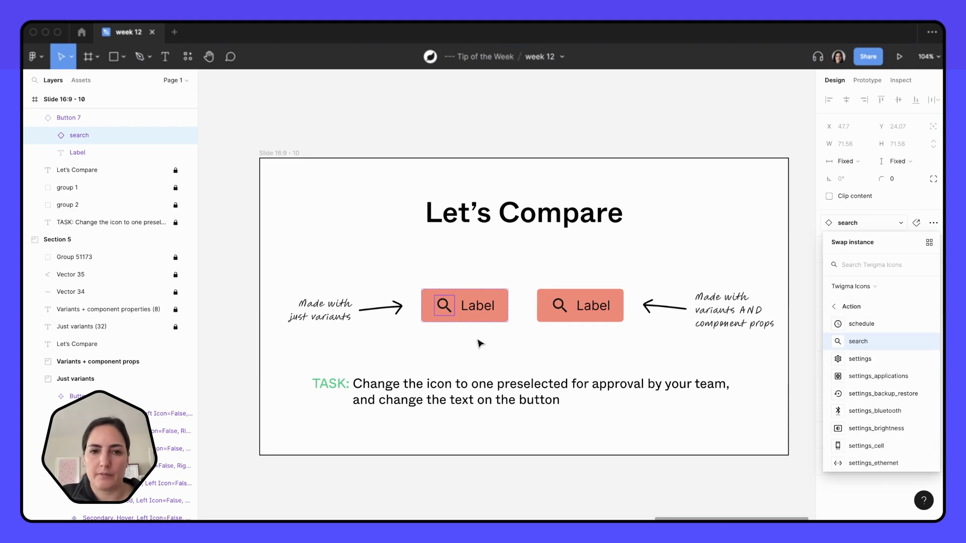
left_click(480, 306)
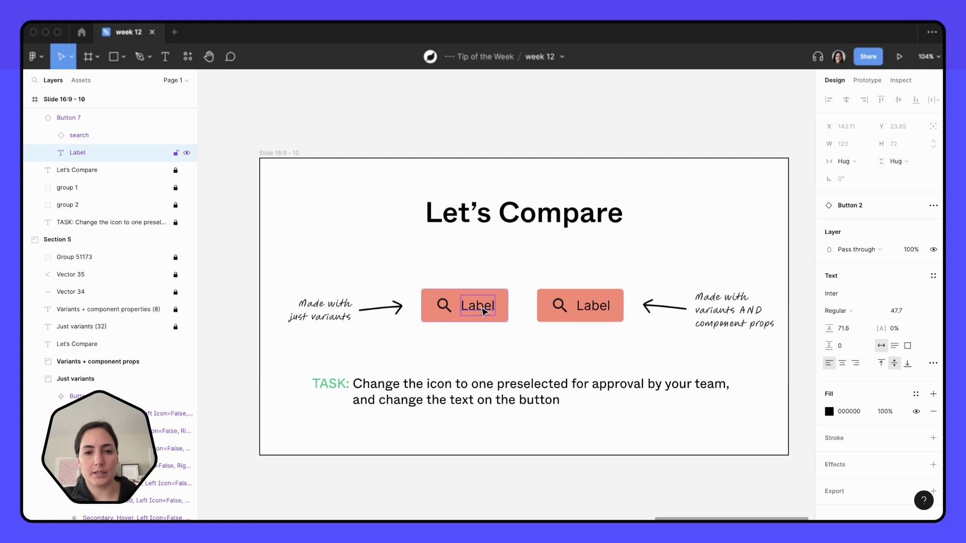
double_click(480, 306)
Step: Label the left button 'lkajsf;ka' and swap the right button's icon to cancel
type("lkajsf;ka")
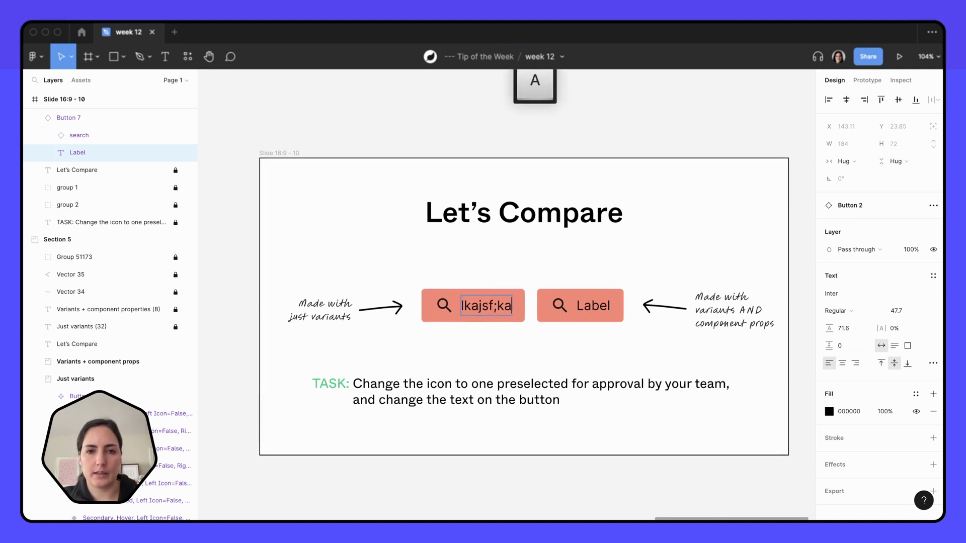
left_click(577, 356)
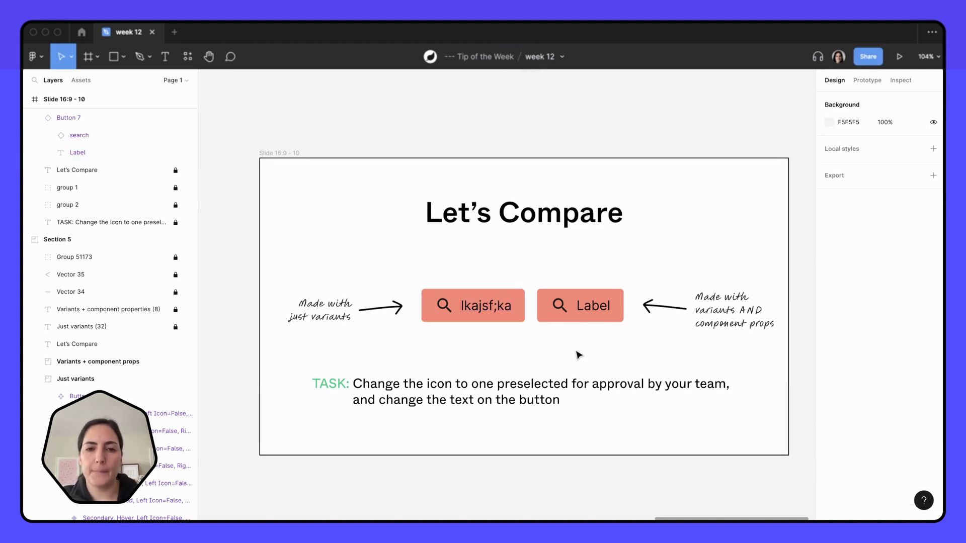
left_click(591, 309)
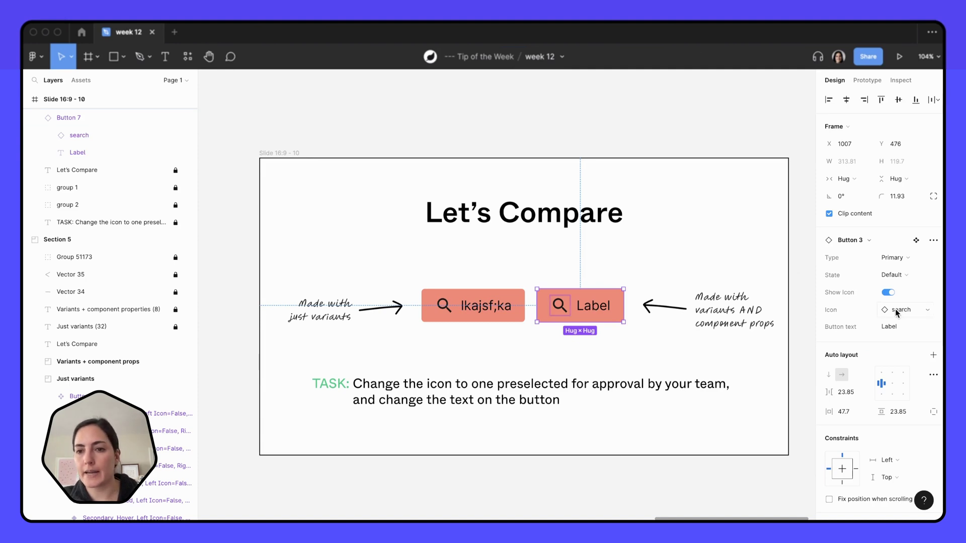
left_click(925, 310)
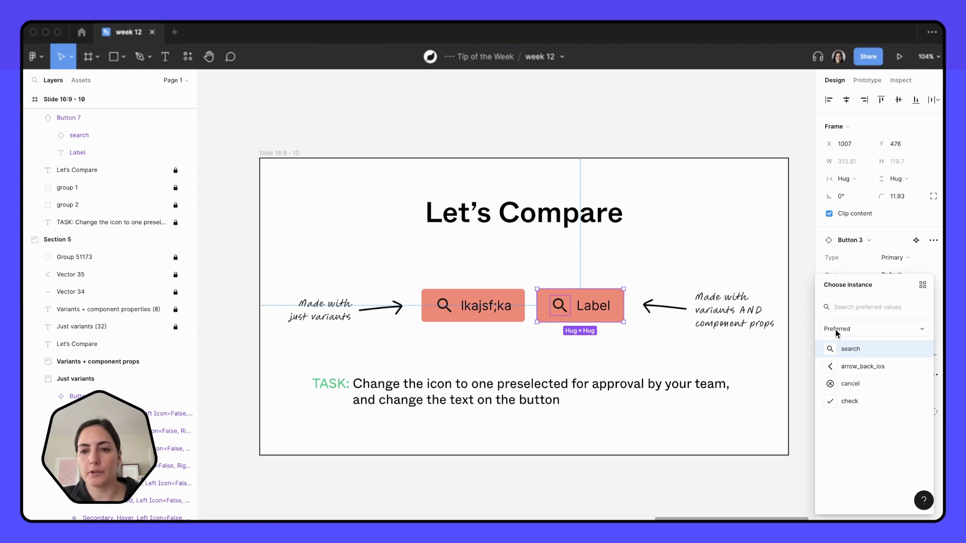
left_click(855, 383)
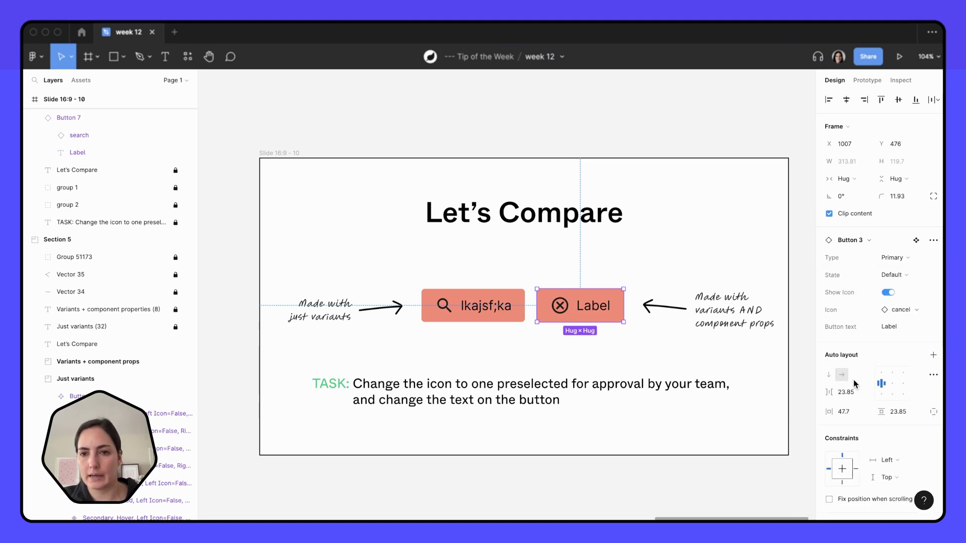
Step: Set the right button's text property to 'laksjf;lakdsj' and leave editing with nothing selected
left_click(888, 327)
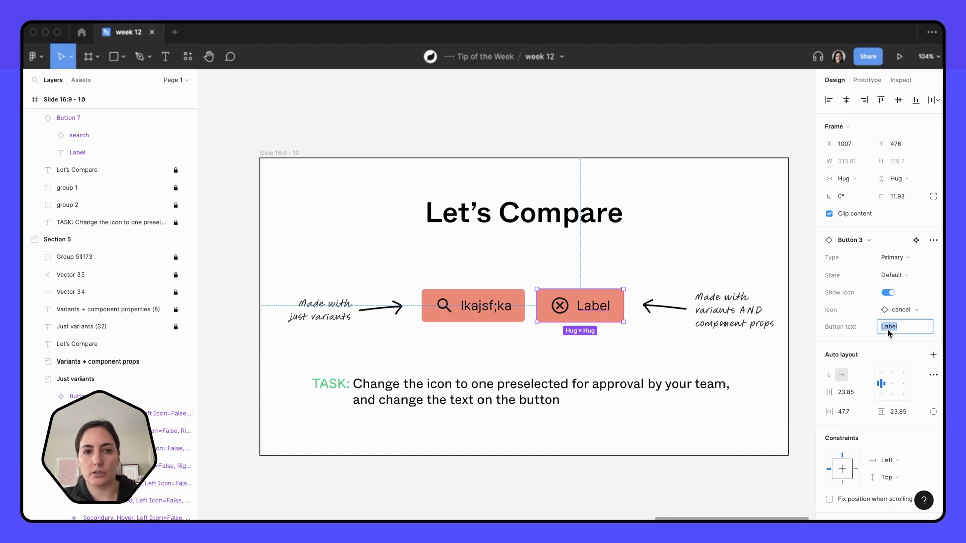
type("laksjf;lakdsj")
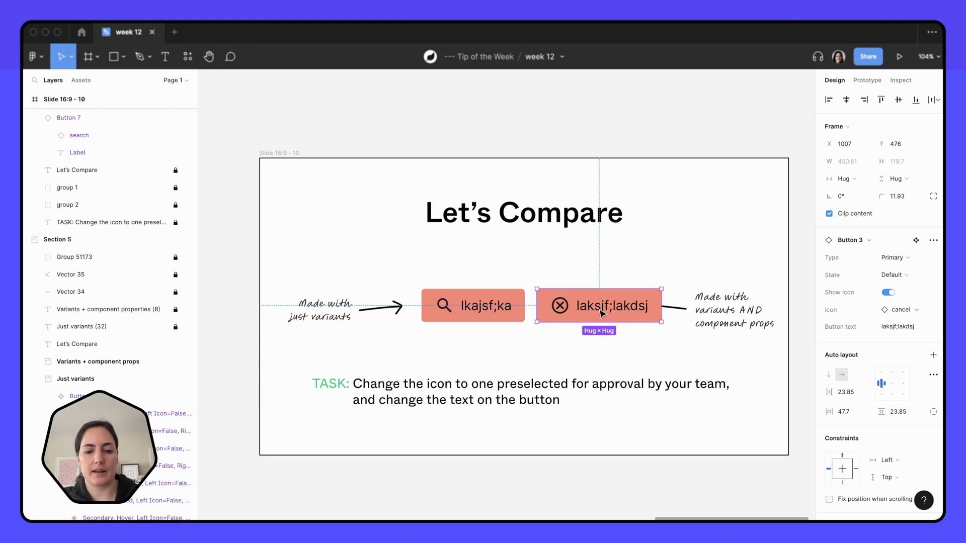
left_click(622, 304, "super")
double_click(622, 303)
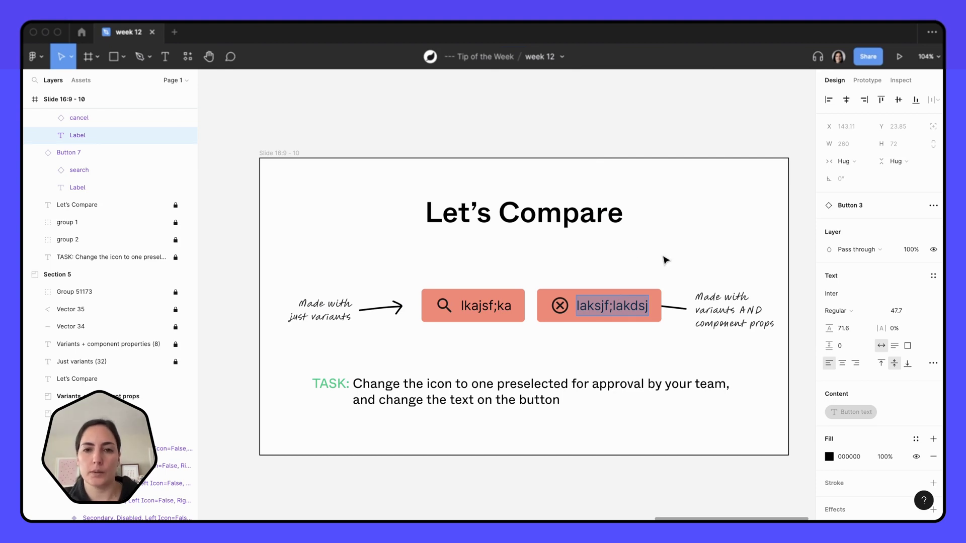
key("Escape")
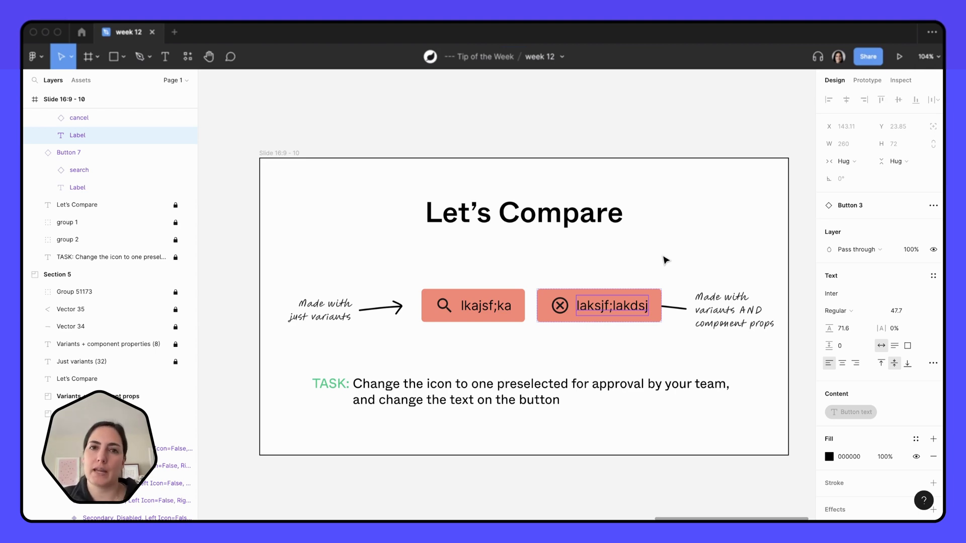
key("Escape")
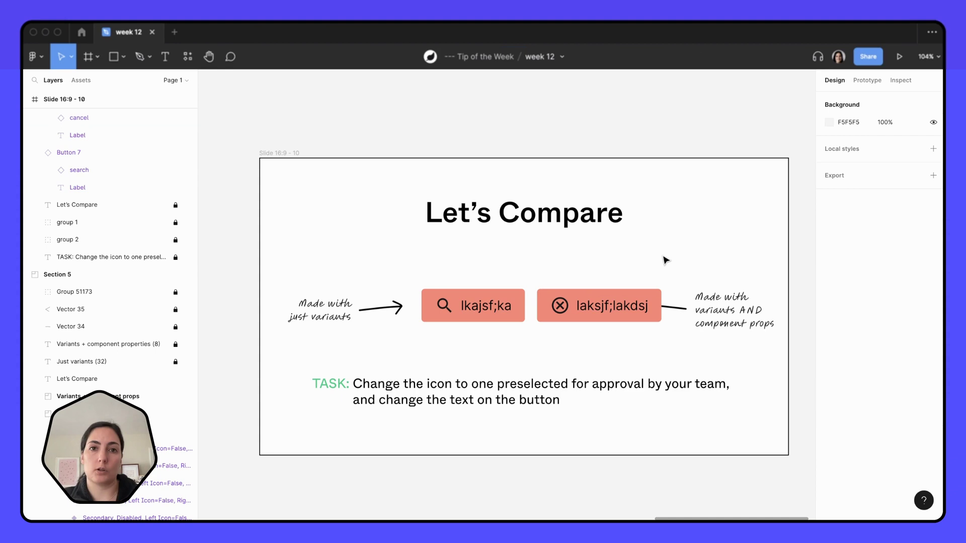
Step: Select the search icon in Button 2's Primary with Icon variant and all eight matching icons
scroll(665, 260, "down", 5, "ctrl")
scroll(665, 258, "left", 5)
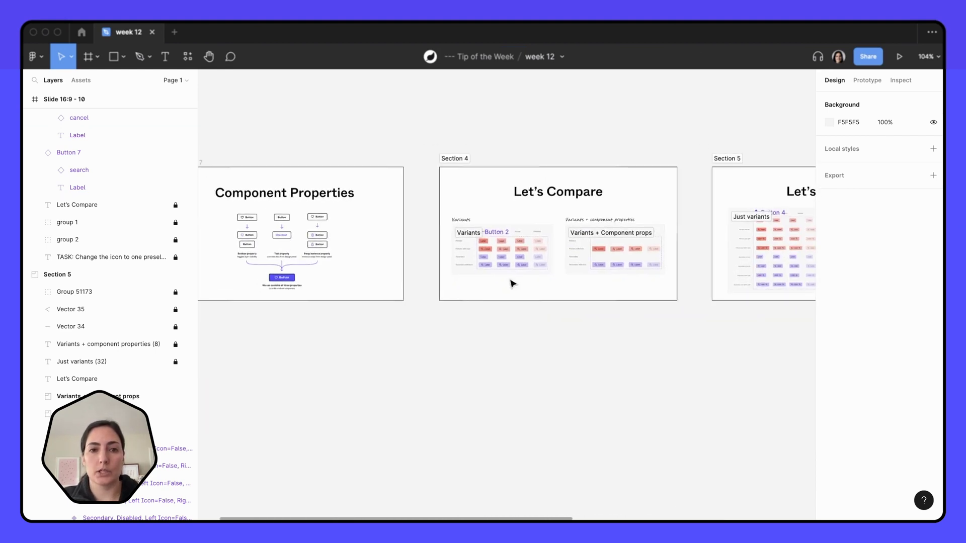
scroll(511, 280, "up", 5, "ctrl")
scroll(490, 273, "up", 3, "ctrl")
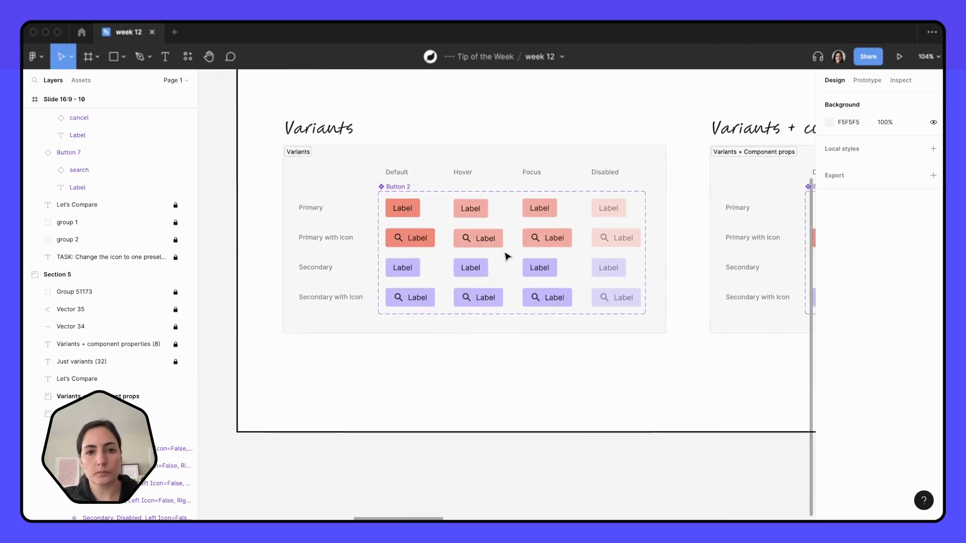
scroll(506, 255, "up", 3, "ctrl")
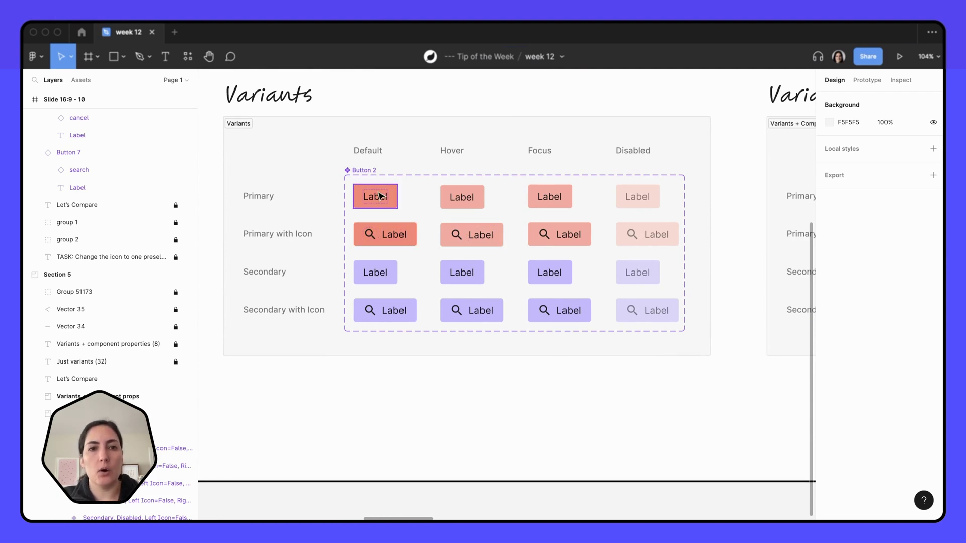
double_click(372, 239)
scroll(372, 240, "up", 5)
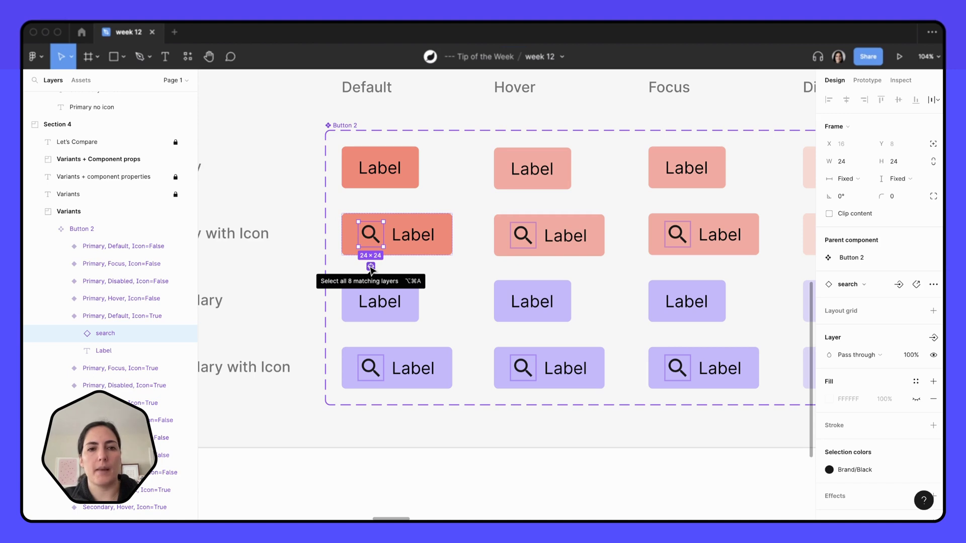
left_click(371, 266)
Step: Start a boolean property for the icons and name it 'Show icon'
scroll(371, 270, "down", 3)
scroll(371, 269, "right", 2)
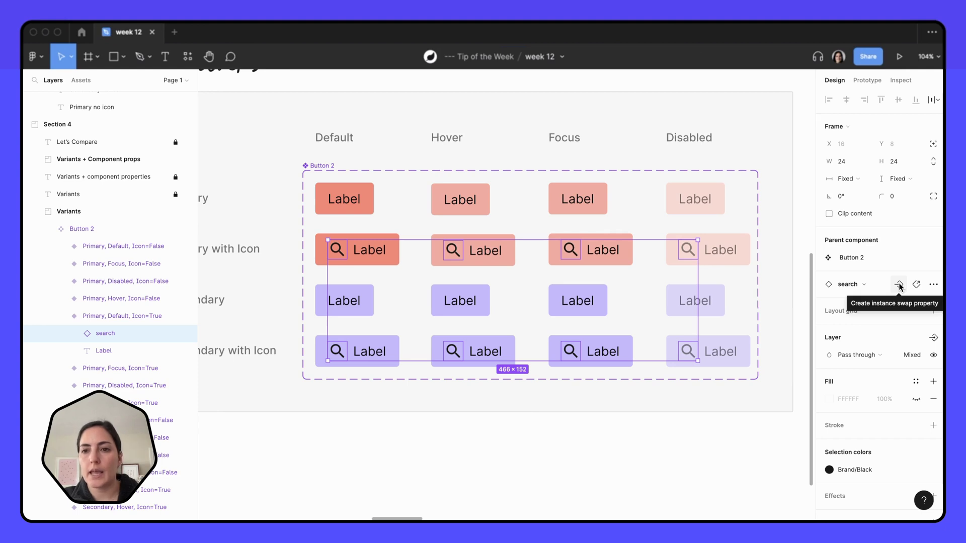
left_click(933, 340)
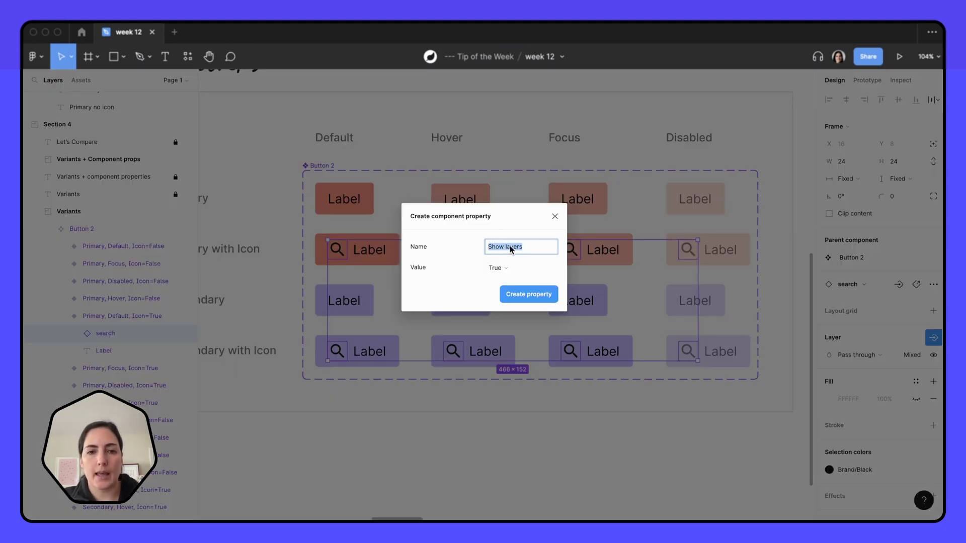
type("Show icon")
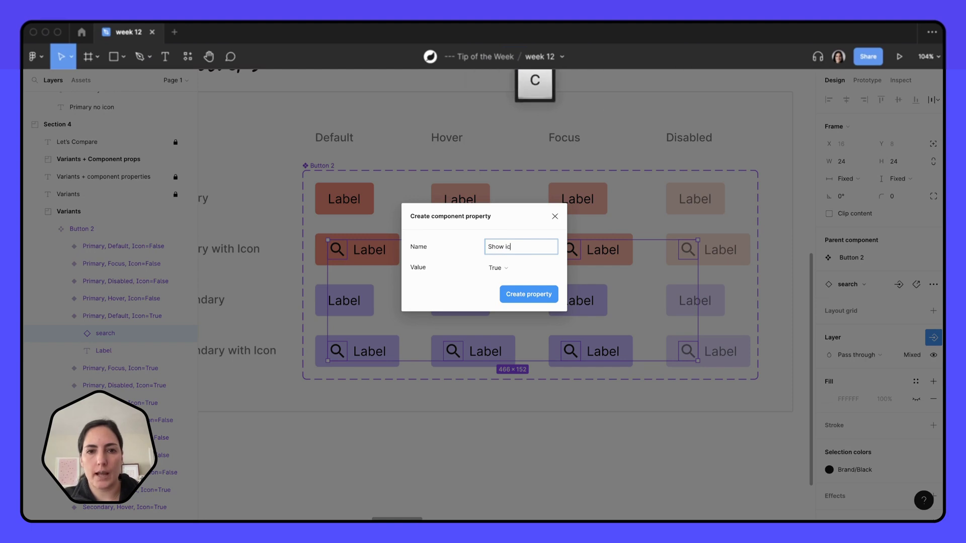
Step: Confirm the Show icon property and remove Button 2's redundant Icon variant property
left_click(530, 295)
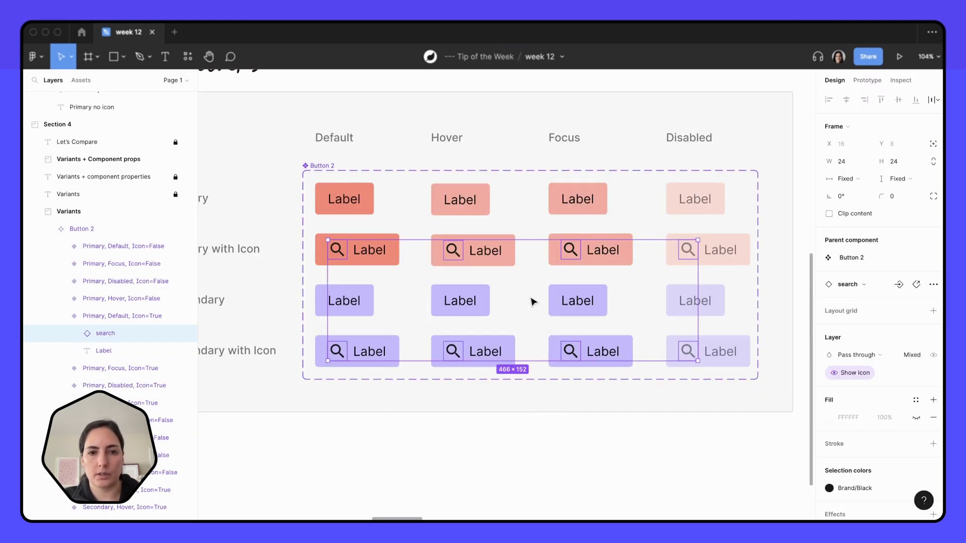
left_click(314, 166)
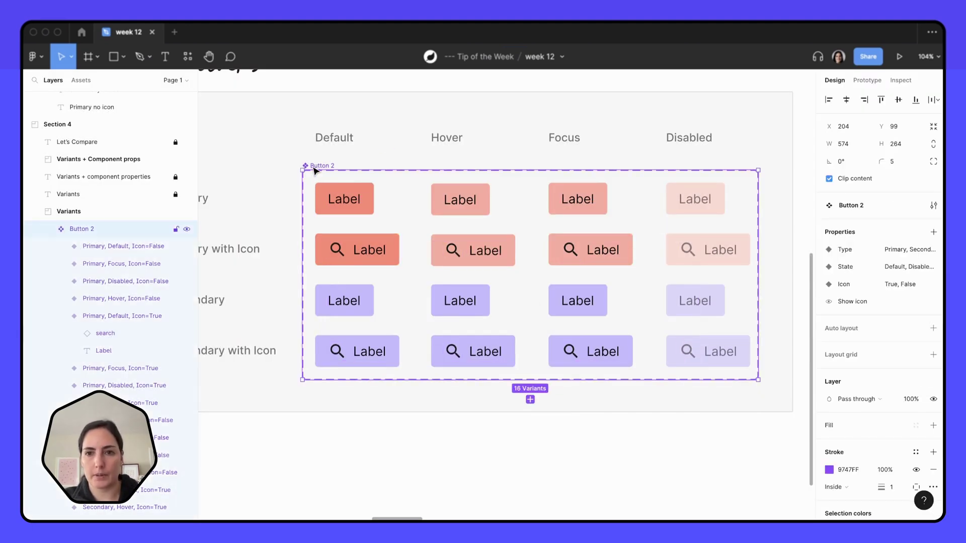
mouse_move(898, 290)
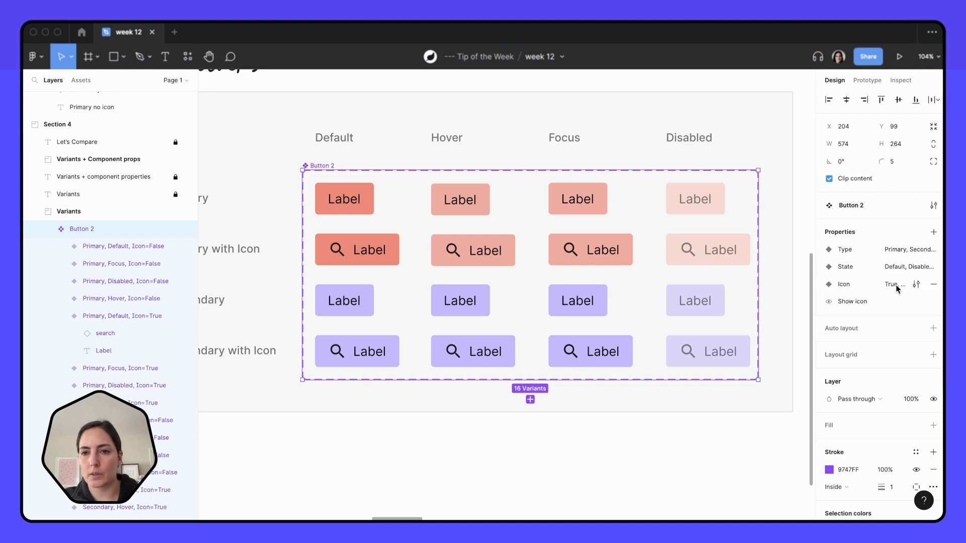
left_click(933, 285)
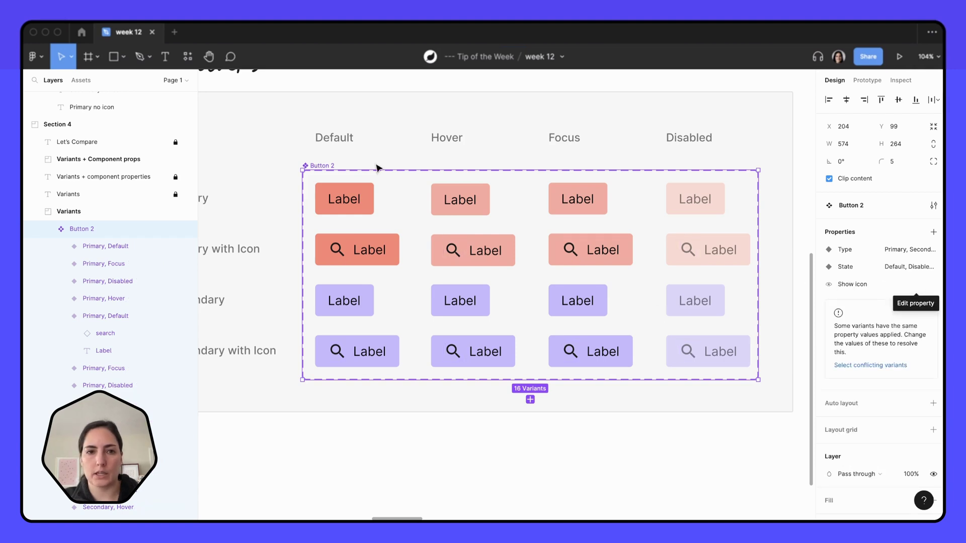
Step: Delete the Primary and Secondary rows of buttons without icons
left_click_drag(319, 189, 734, 207)
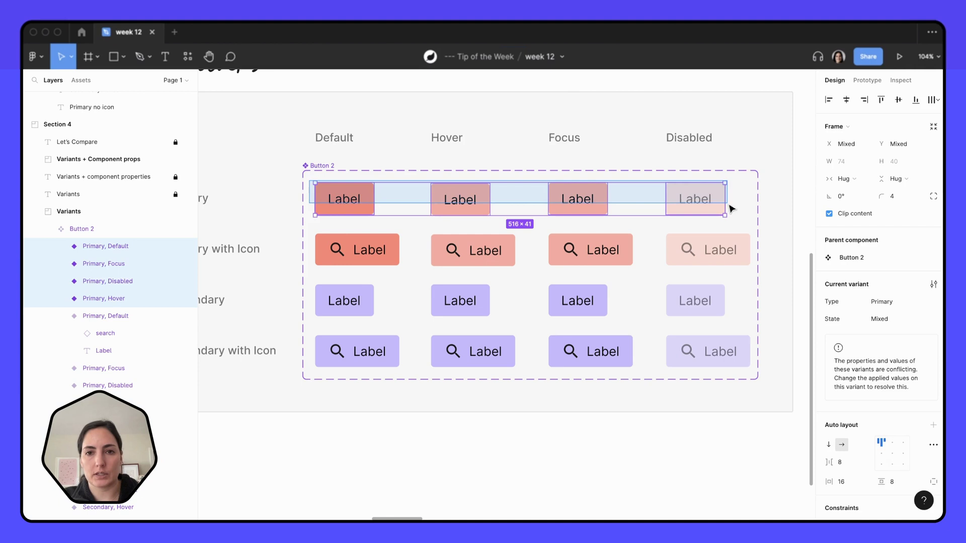
key("BackSpace")
left_click_drag(319, 274, 707, 316)
key("BackSpace")
Step: Place a Primary, Default instance below the set and toggle Show icon off and back on
left_click(375, 252)
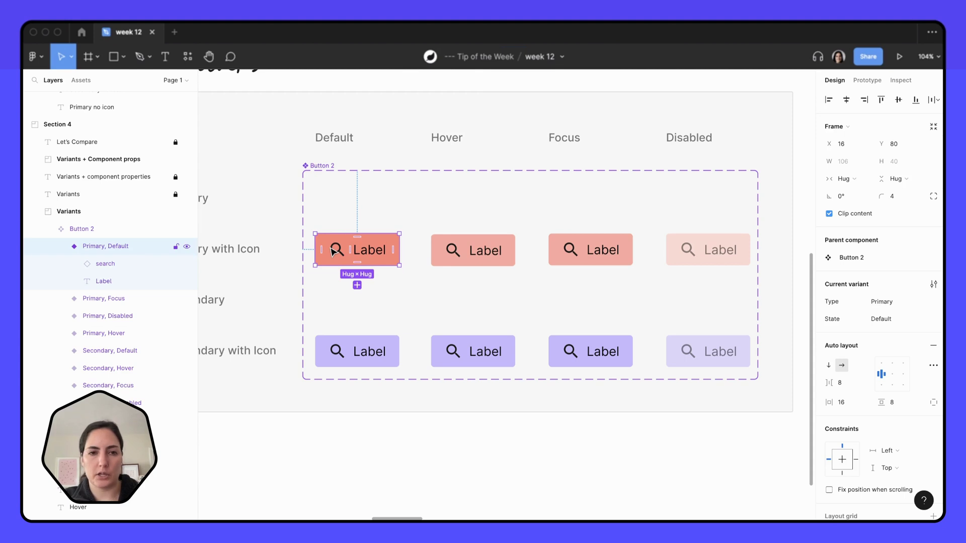
left_click_drag(332, 250, 347, 467)
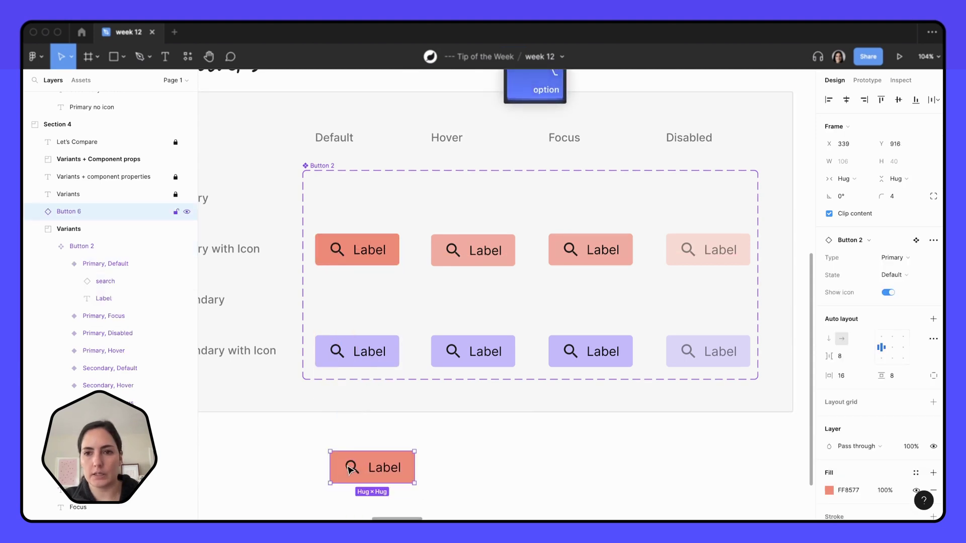
left_click(889, 296)
left_click(890, 296)
left_click(889, 295)
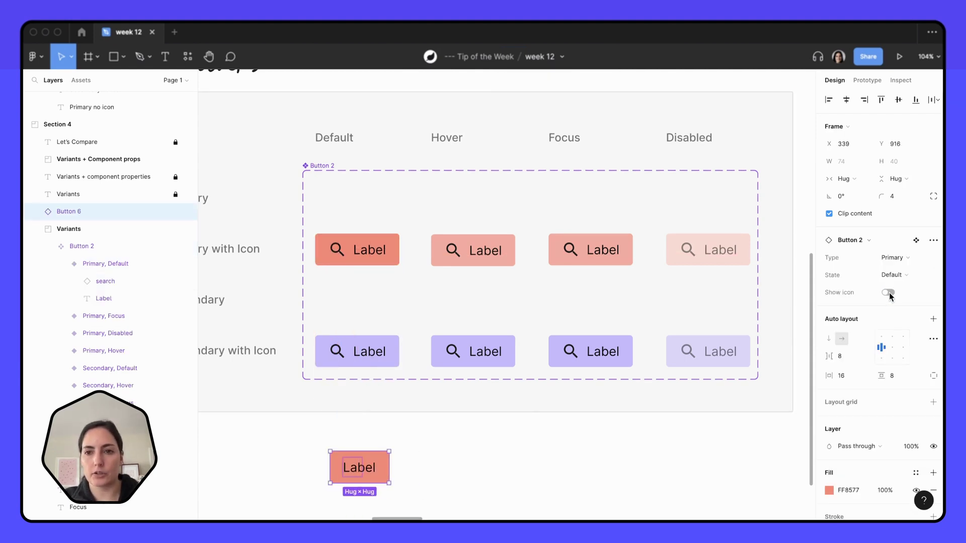
left_click(890, 295)
left_click(889, 295)
left_click(889, 295)
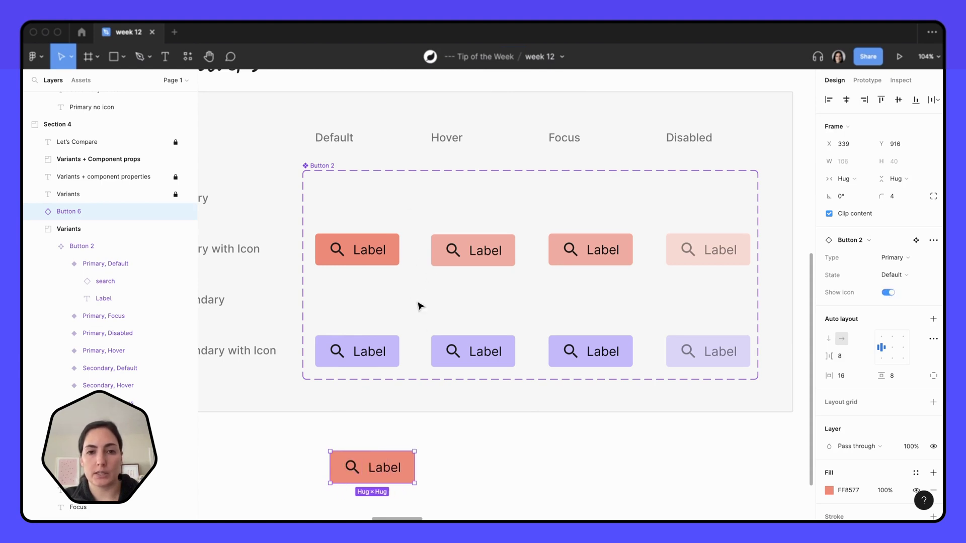
Step: Select all matching search icons and start an instance-swap property named 'Icon'
left_click(337, 250, "super")
key("alt+super+a")
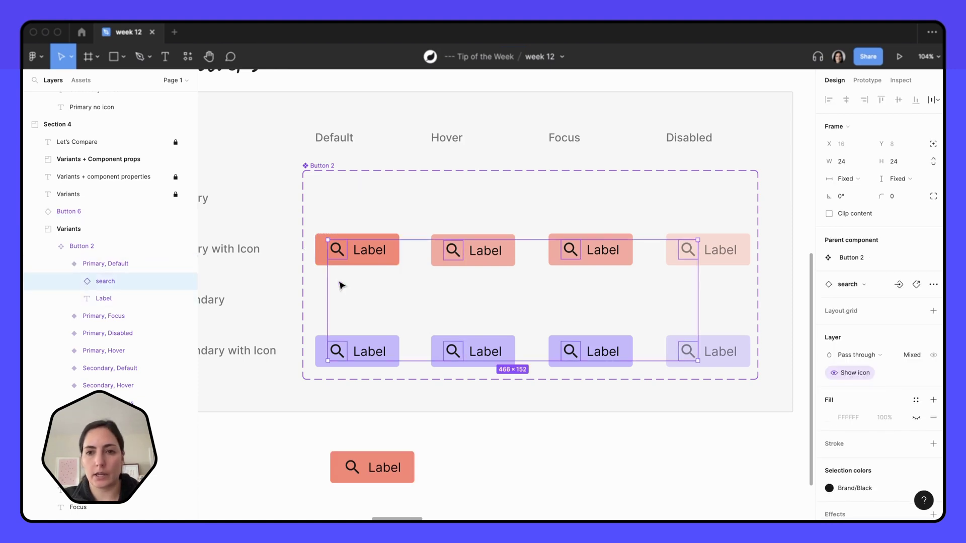
left_click(899, 285)
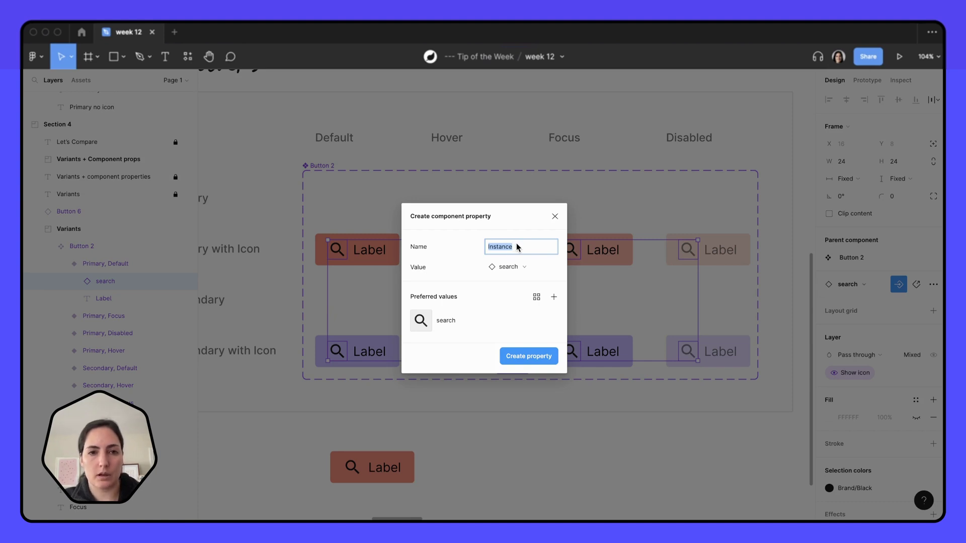
type("Icon")
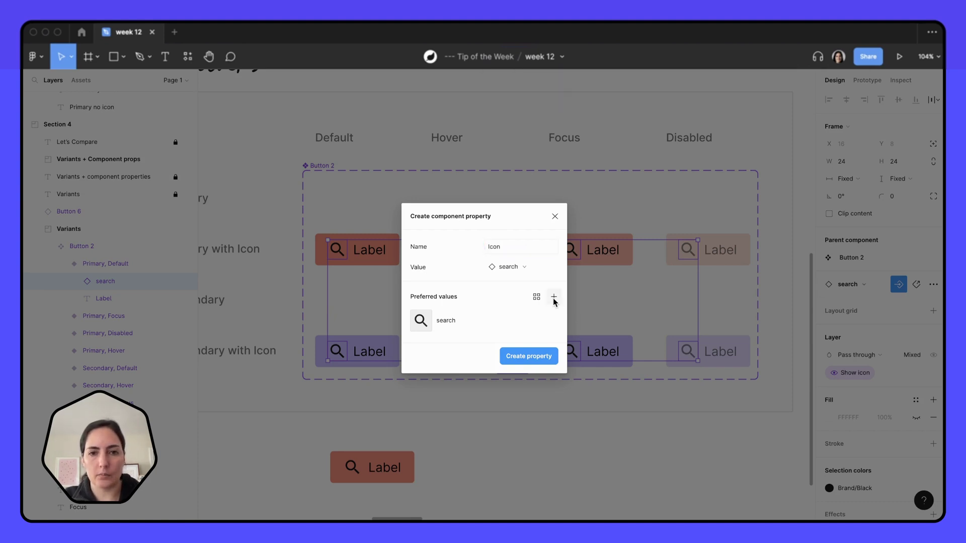
Step: Add accessible_forward, account_balance_wallet and accessible as preferred icons and create the property
left_click(553, 297)
left_click(667, 436)
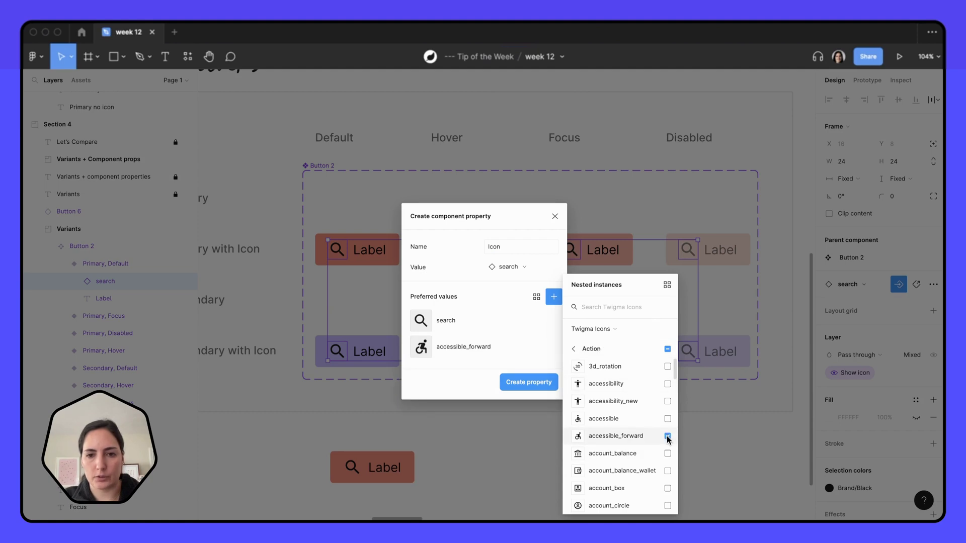
left_click(668, 471)
left_click(667, 419)
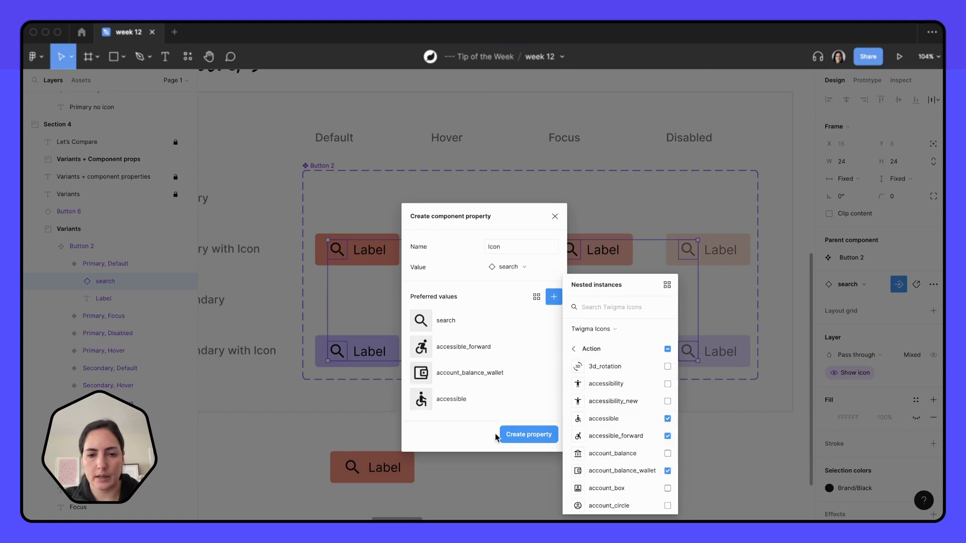
left_click(528, 435)
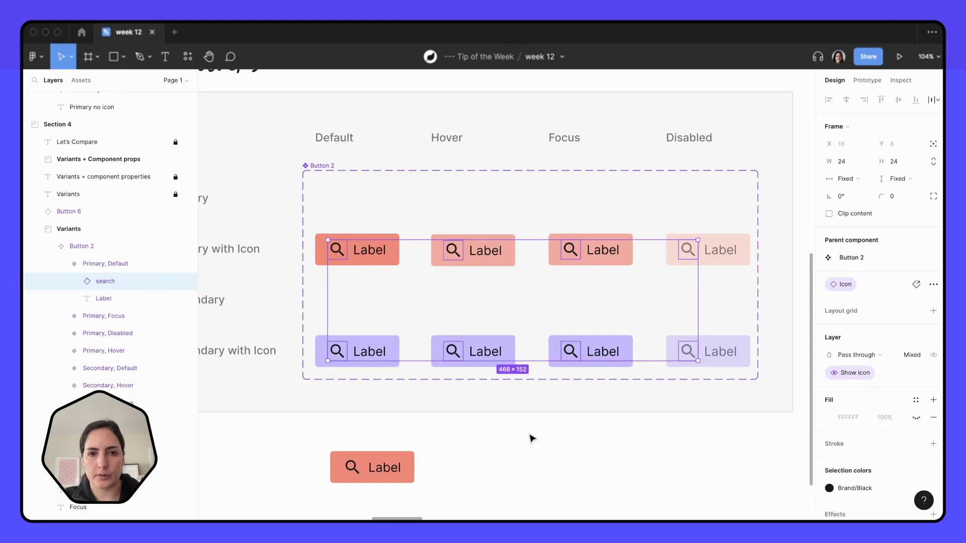
Step: Check the test instance's preferred icon choices for the new Icon property
left_click(646, 460)
left_click(375, 471)
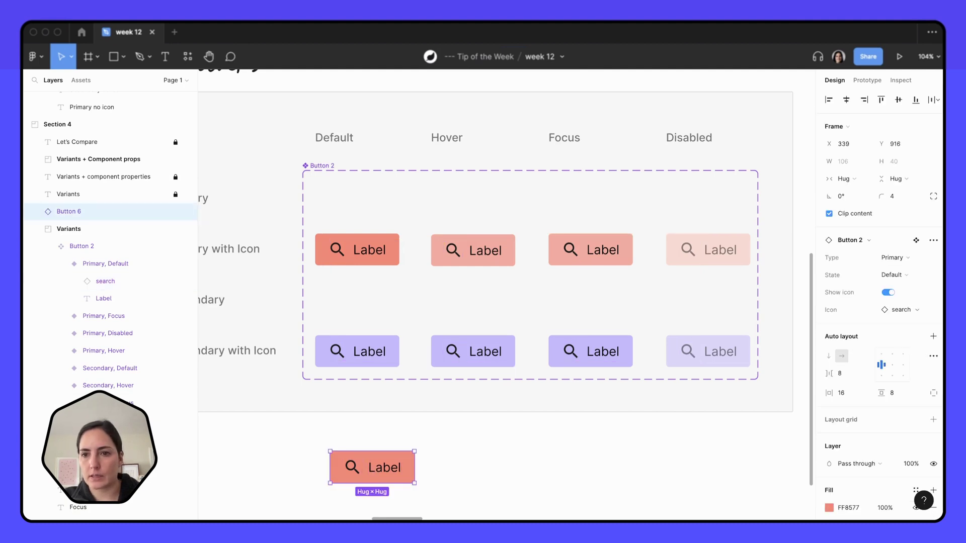
left_click(909, 311)
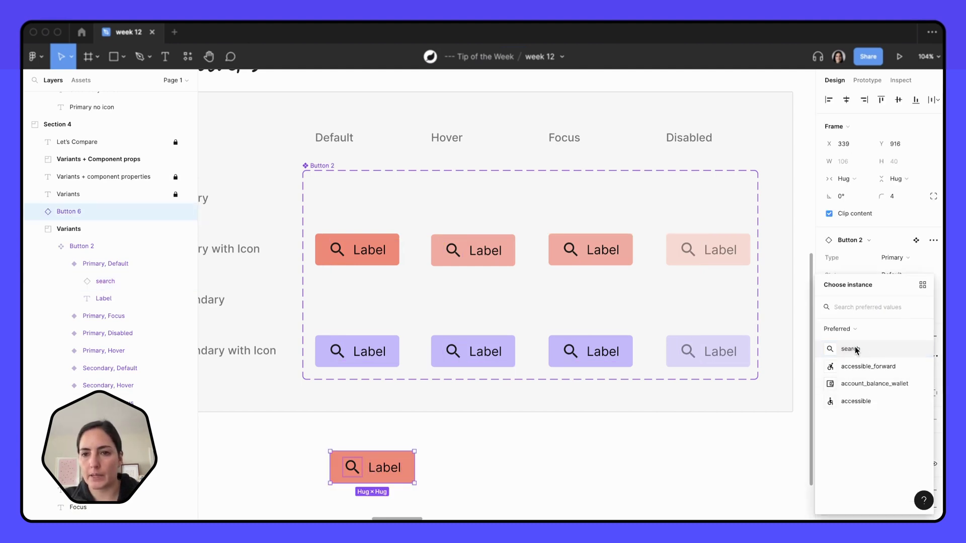
left_click(506, 473)
Step: Drag Button 2's Icon property above Show icon and confirm the order on the instance
left_click(318, 166)
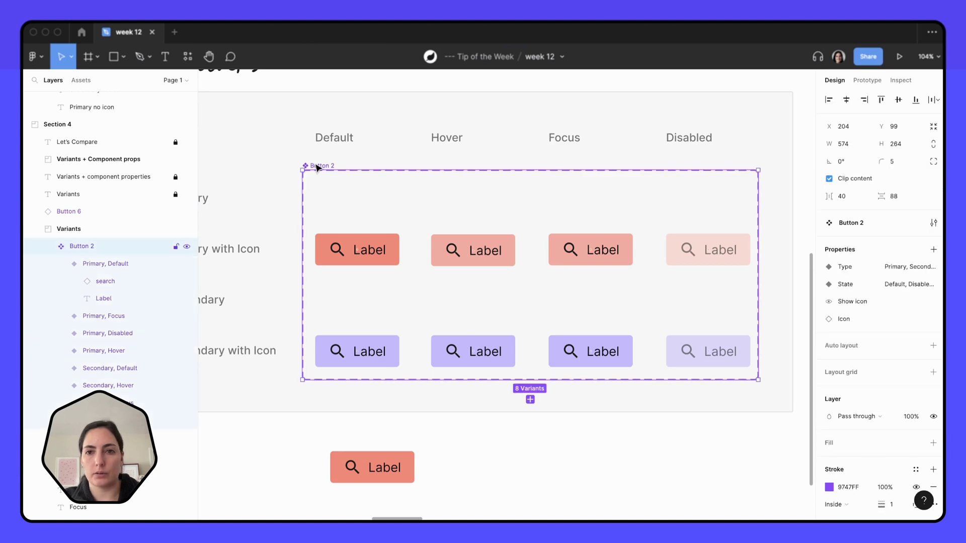
mouse_move(831, 310)
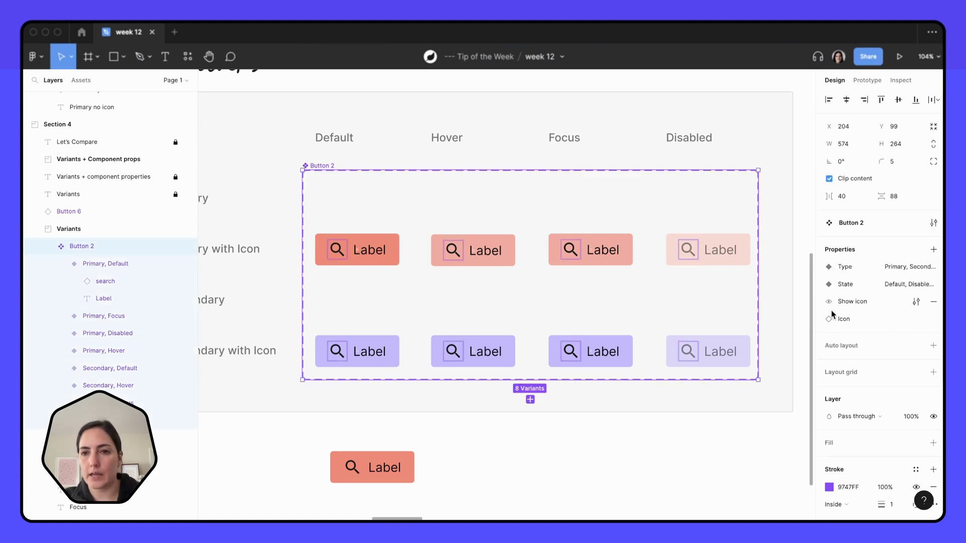
left_click_drag(826, 313, 827, 301)
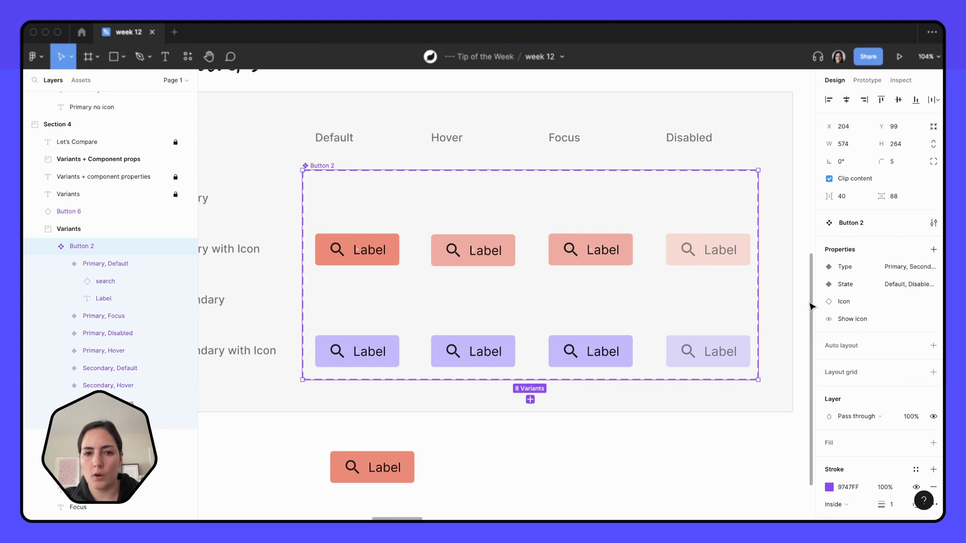
left_click(405, 462)
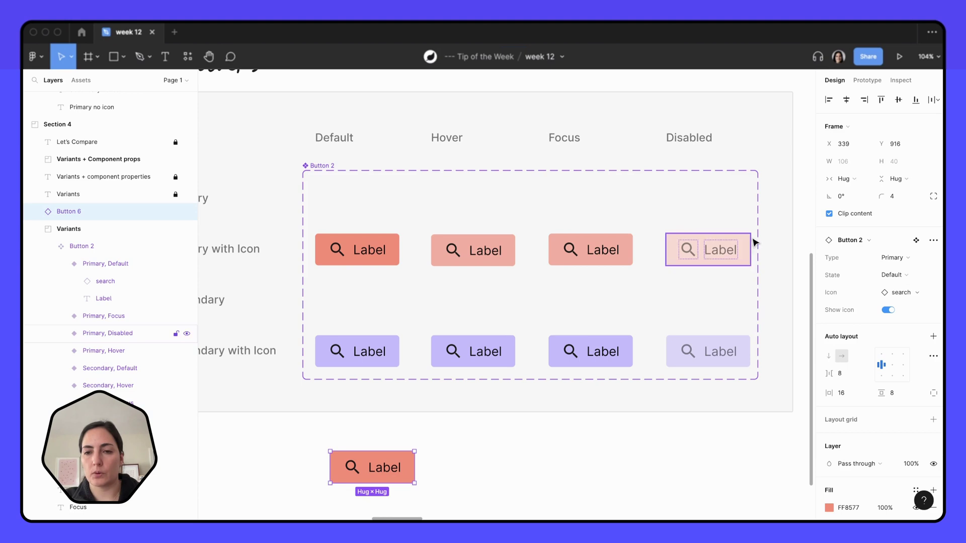
left_click(325, 166)
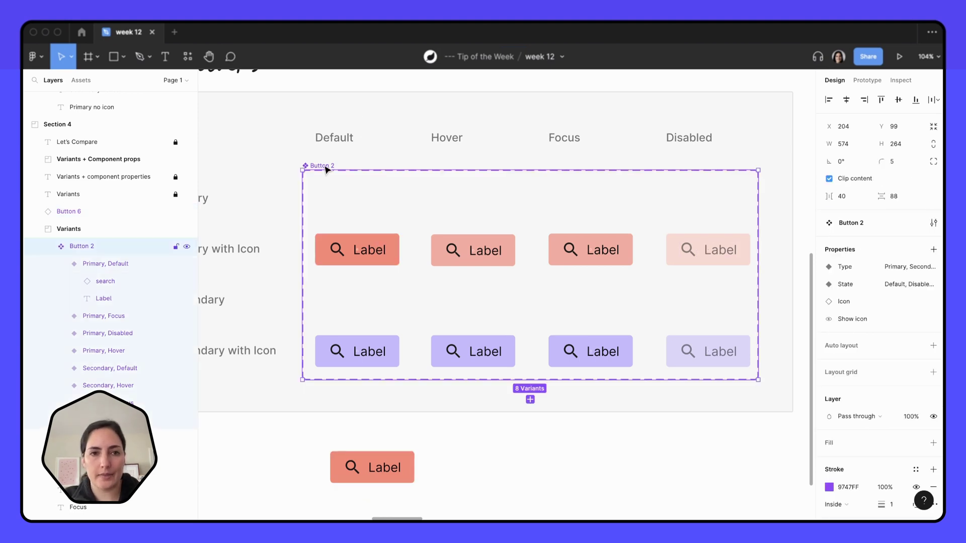
Step: Select the Label text layer in all eight Button 2 variants
left_click(375, 249)
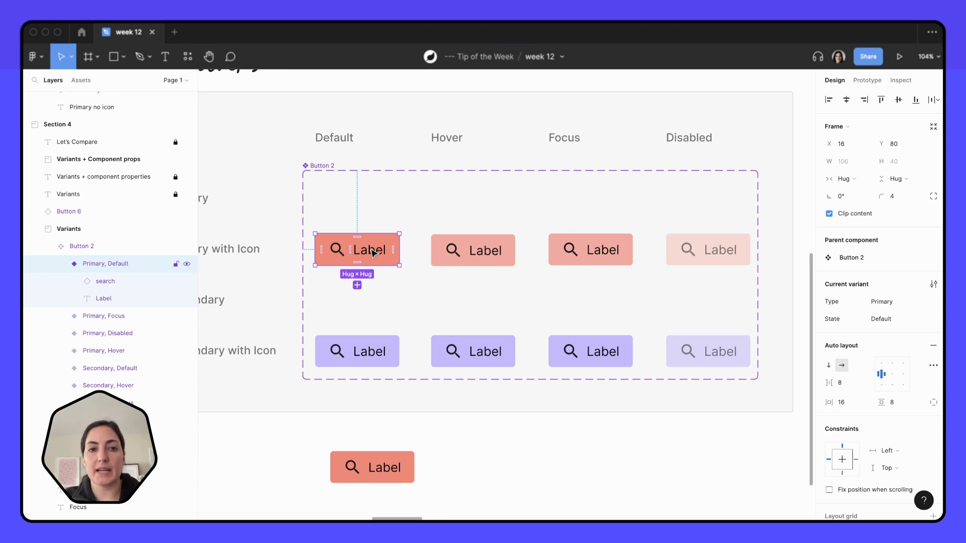
left_click(372, 251)
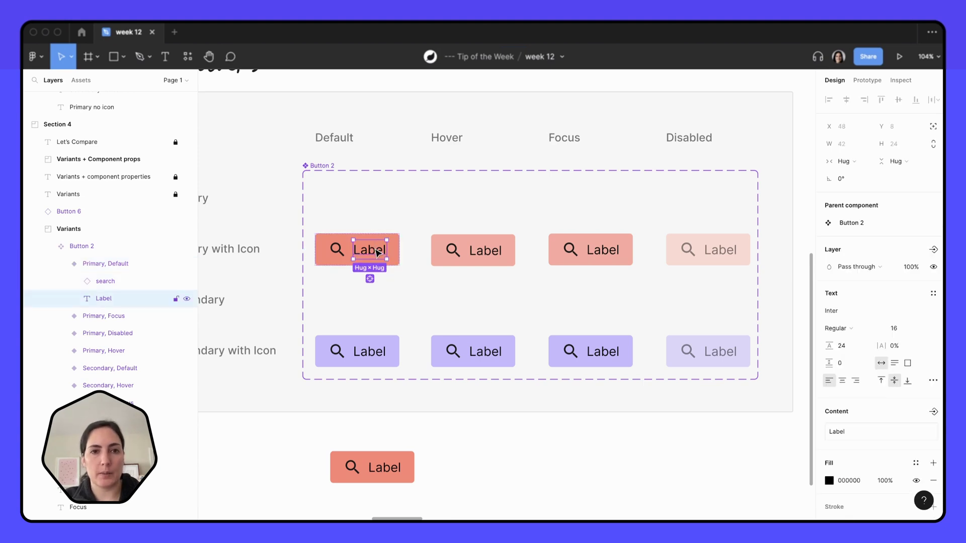
key("super+alt+a")
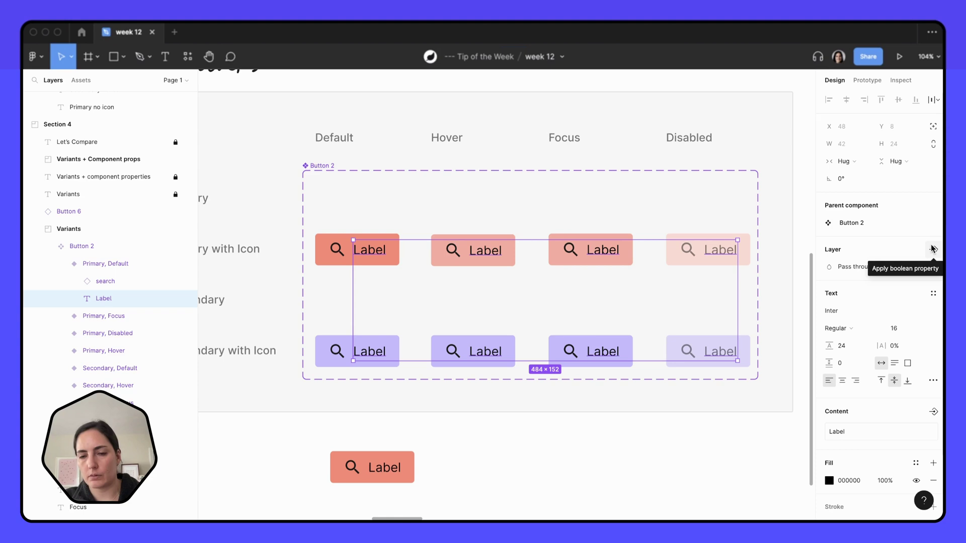
Step: Create a text property named 'Label' with default value 'Welcome'
left_click(935, 410)
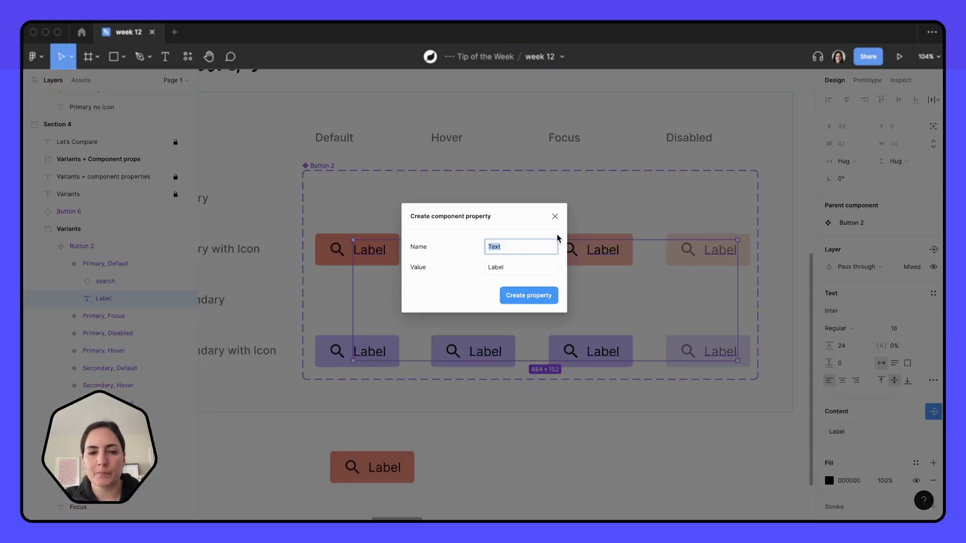
type("Label")
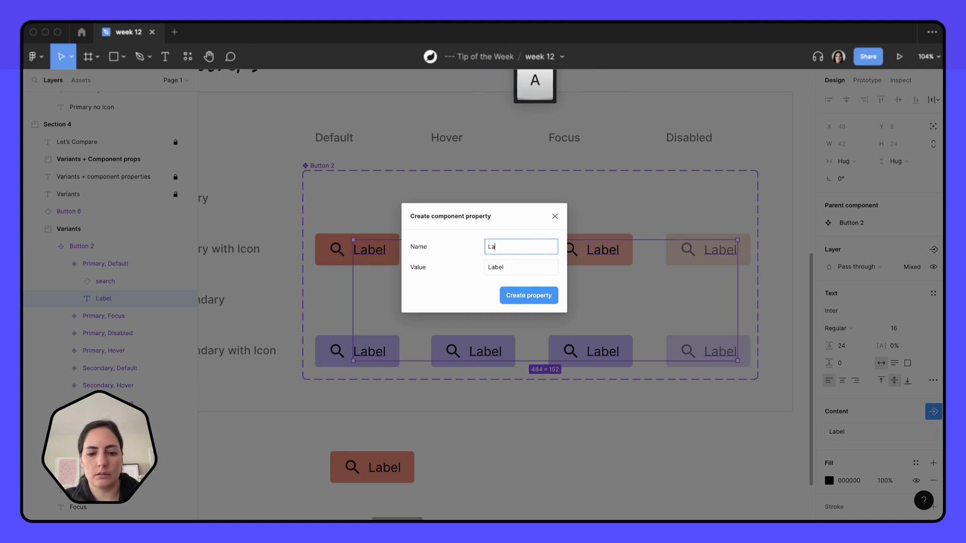
left_click(513, 266)
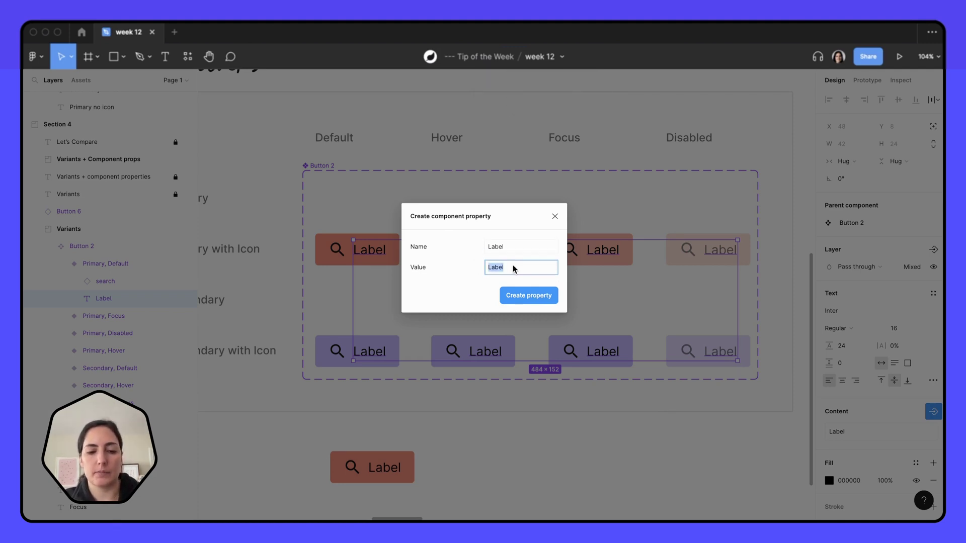
key("shift")
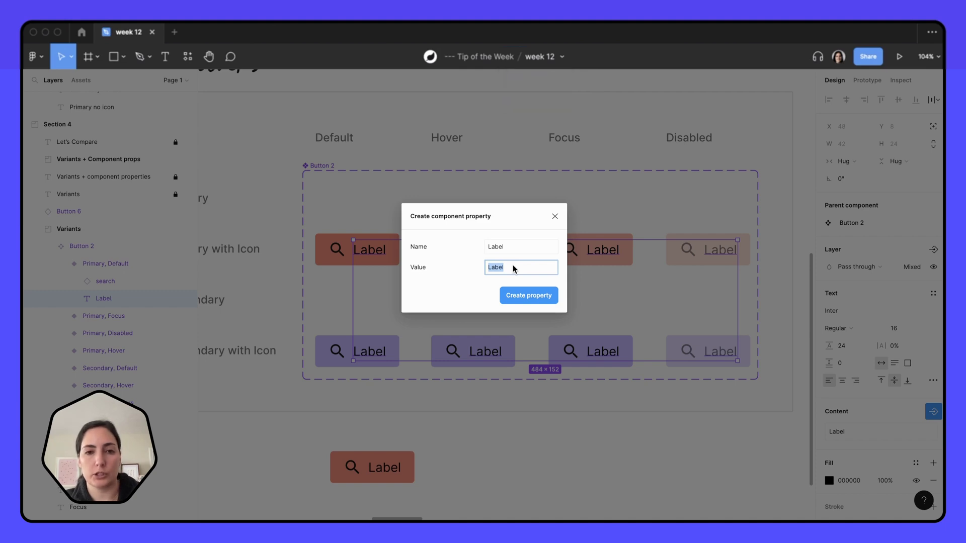
type("Welcome")
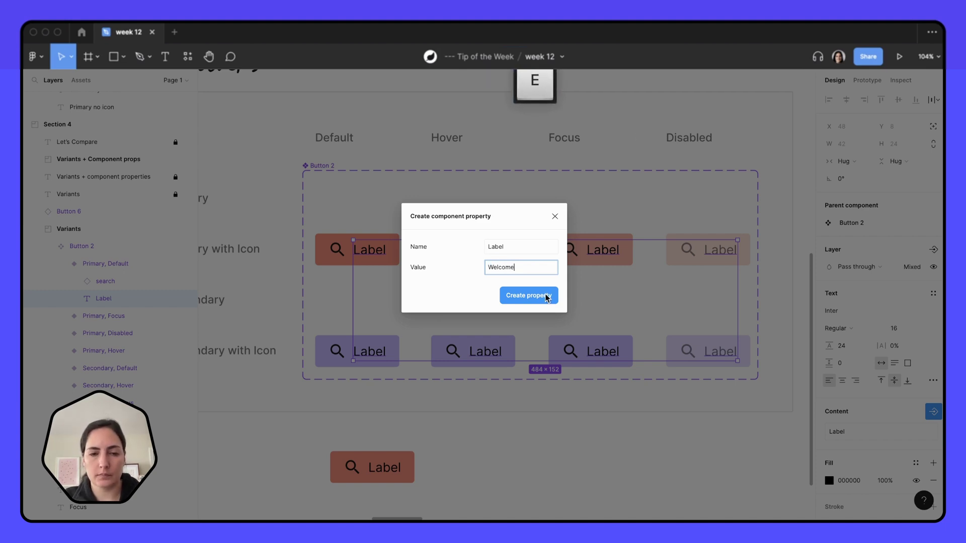
left_click(548, 298)
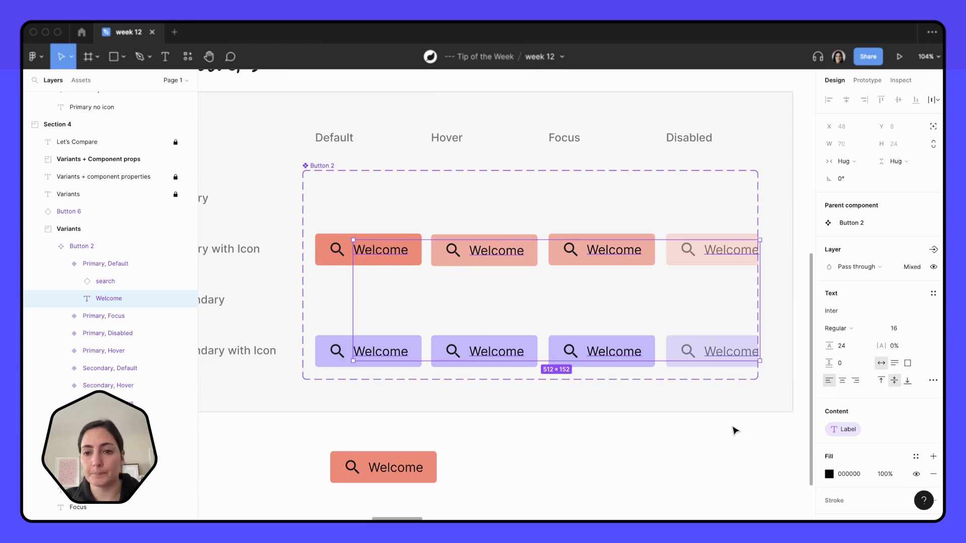
Step: Change the bottom button instance's Label to 'hello!' and nudge it slightly up and right
left_click(376, 467)
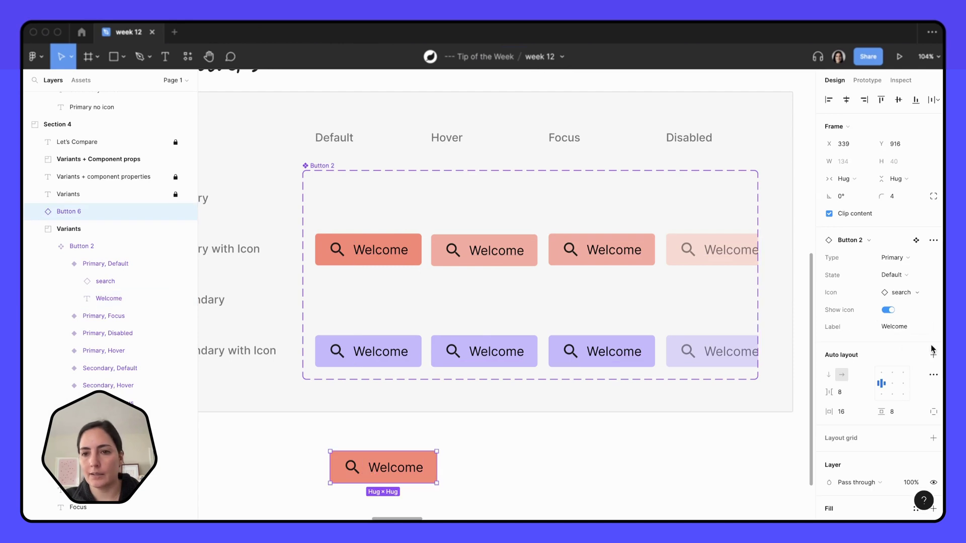
left_click(897, 326)
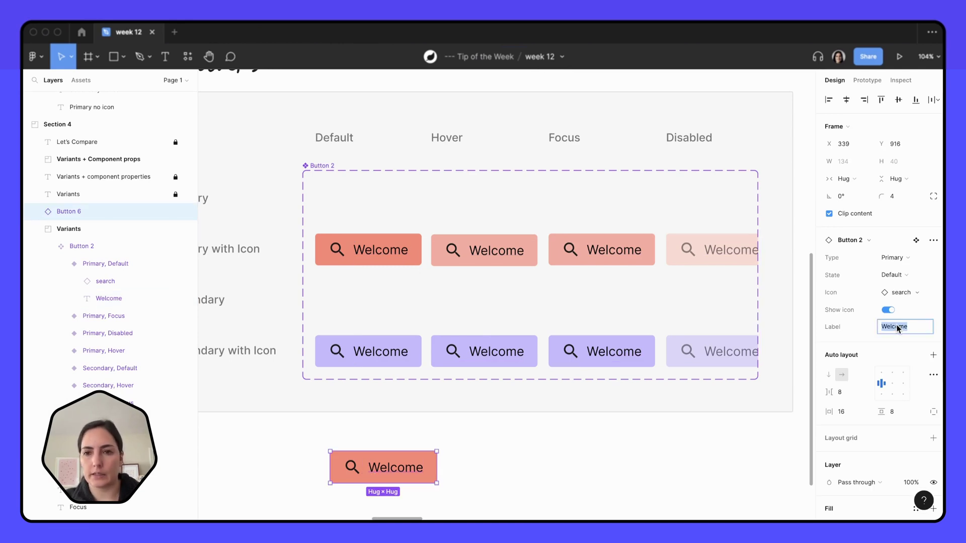
type("hello!")
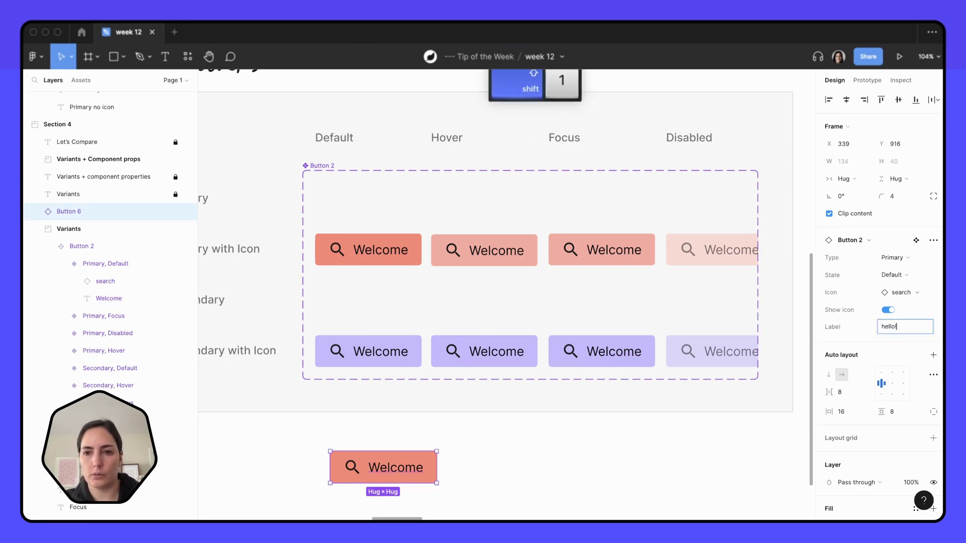
left_click(699, 441)
mouse_move(372, 450)
left_mouse_down()
mouse_move(386, 425)
mouse_move(387, 439)
left_mouse_up()
Step: Swap the hello! button's icon for a different one, then turn off Show icon
left_click(909, 291)
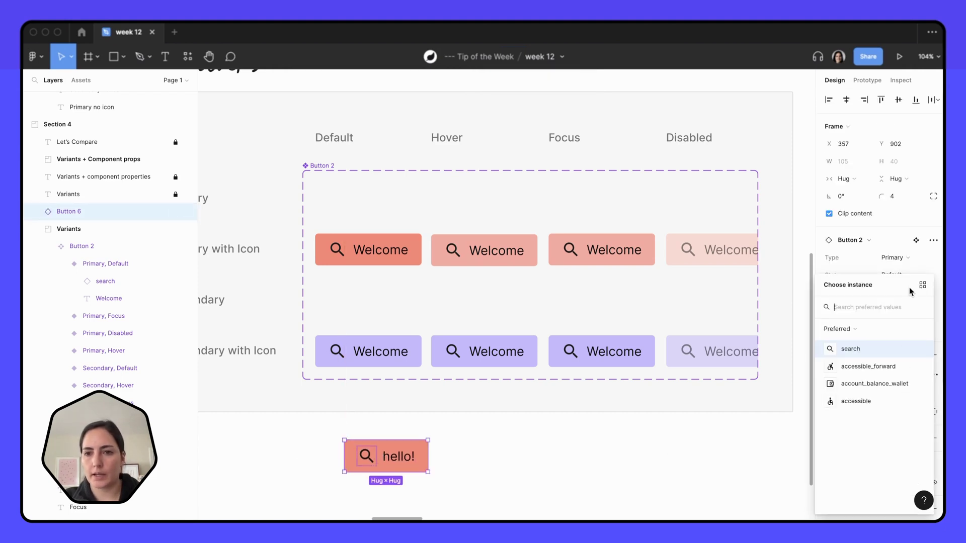
left_click(864, 367)
left_click(888, 310)
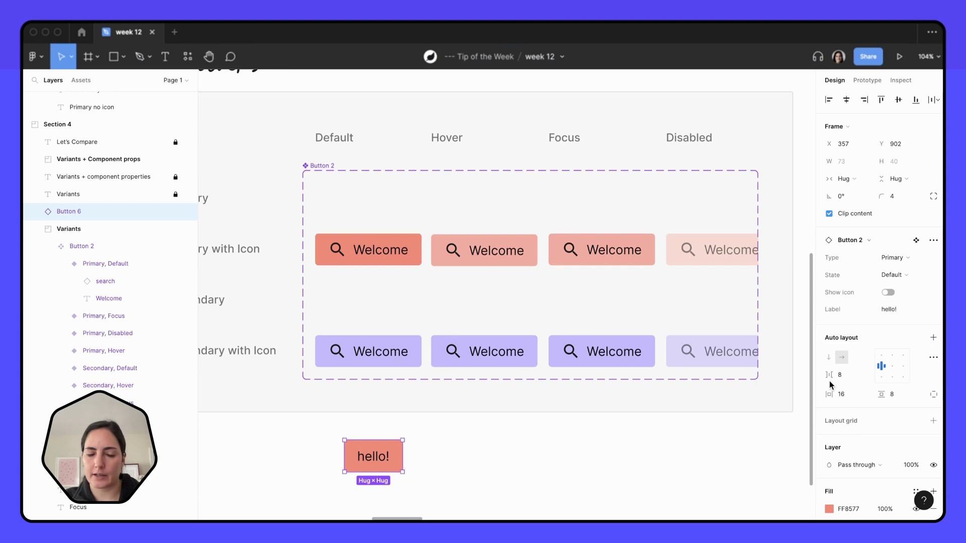
left_click(572, 470)
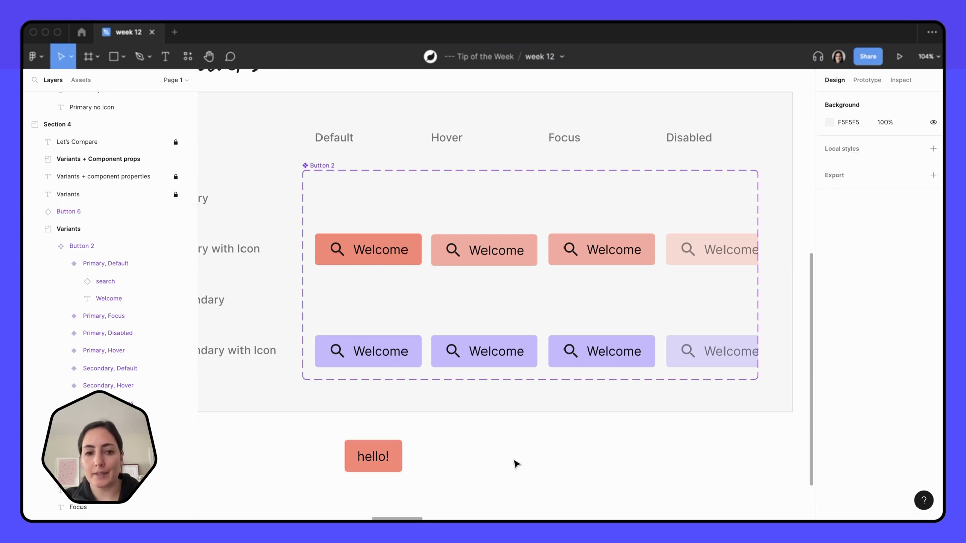
Step: Set the hello! button's Type to Secondary and its State to Disabled
left_click(399, 455)
left_click(909, 259)
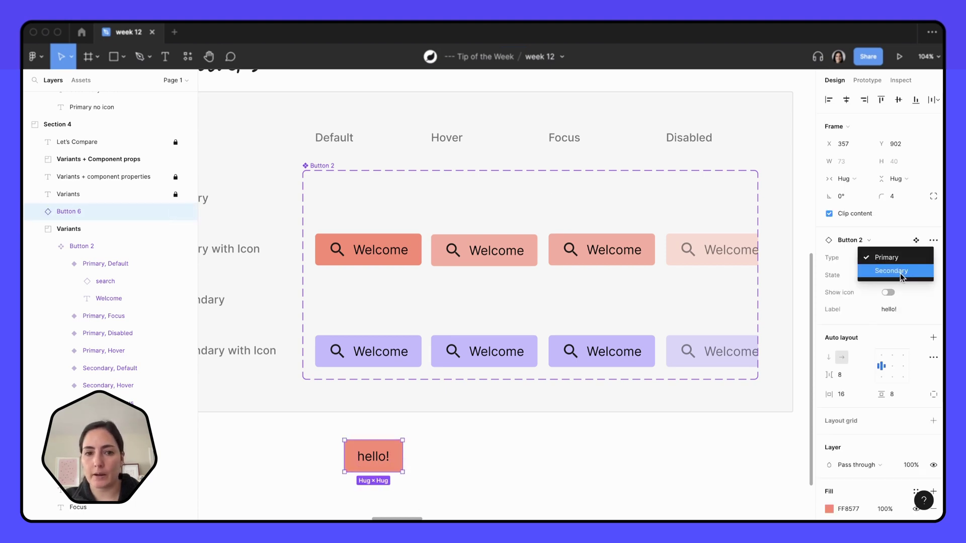
left_click(901, 272)
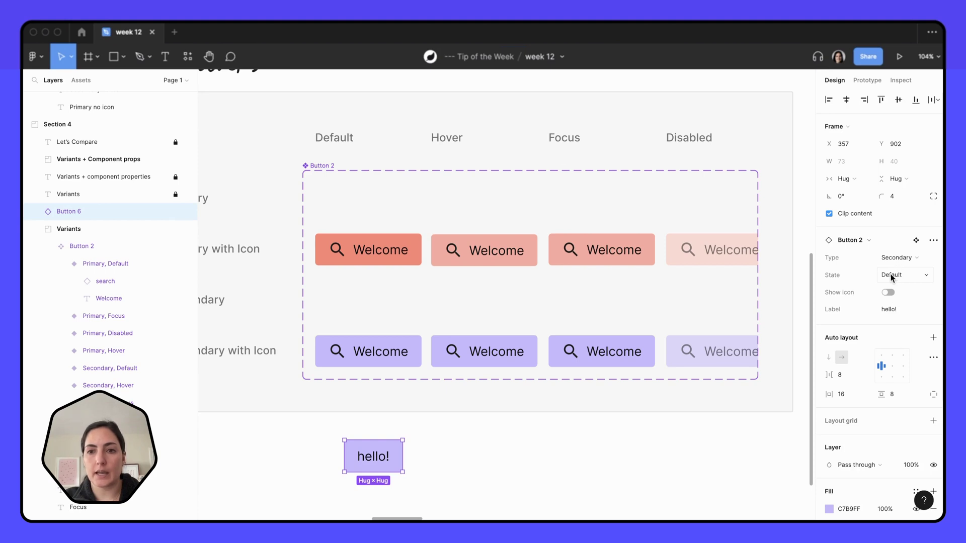
left_click(891, 274)
left_click(885, 286)
left_click(553, 503)
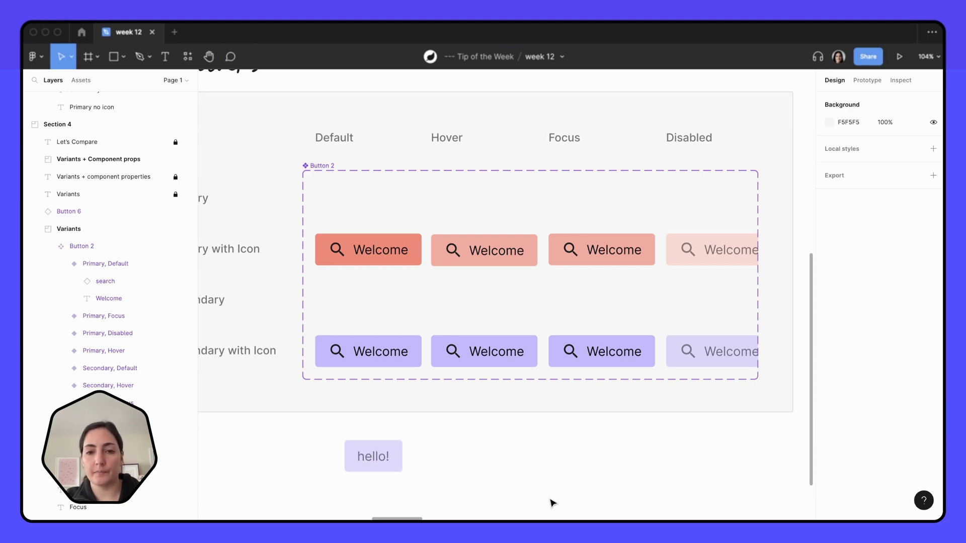